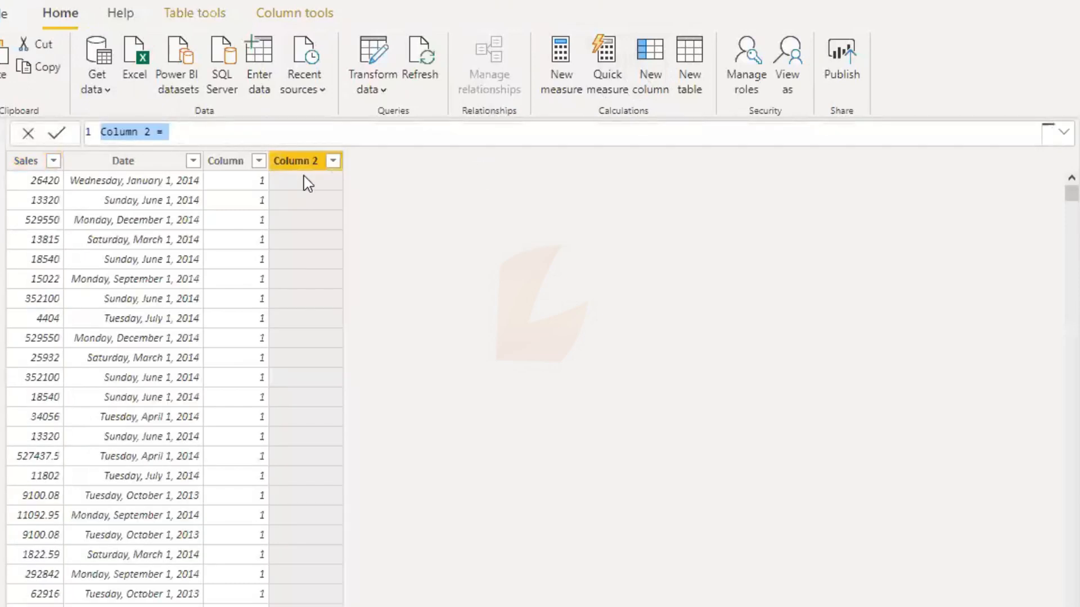
Step: Define Column 2 with the formula WEEKNUM("2,2,2020",1), with the week beginning on Sunday
{"action": "left_click", "coordinate": [296, 139]}
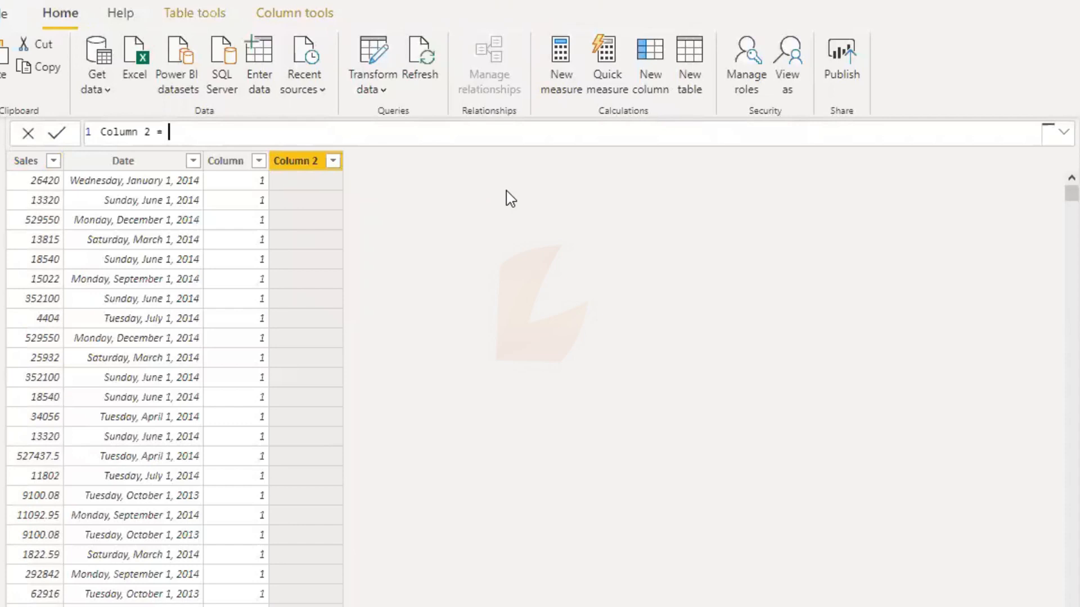
{"action": "type", "text": "w"}
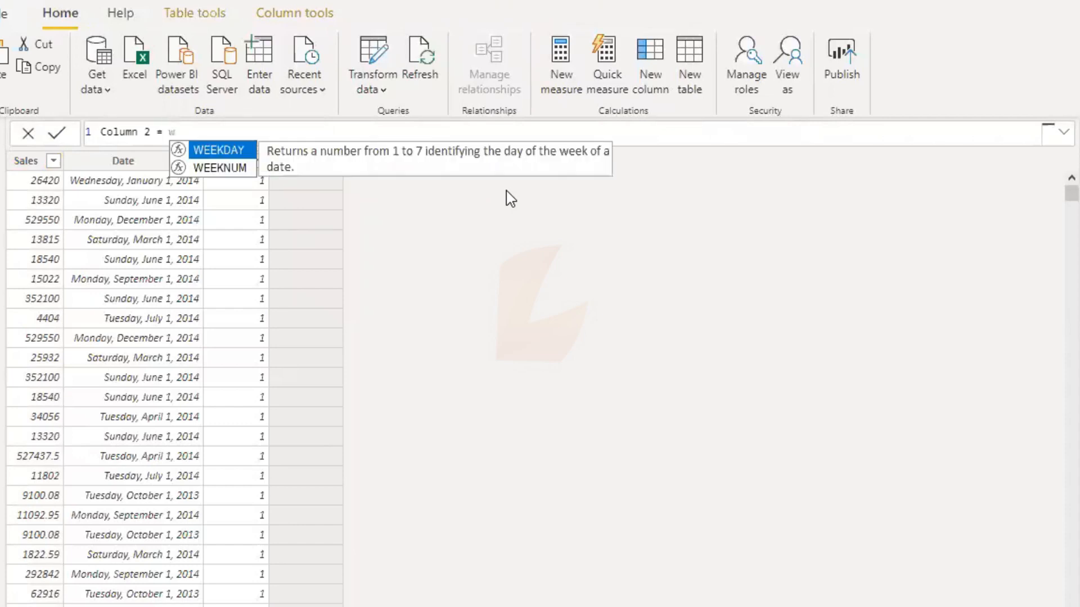
{"action": "key", "text": "Down"}
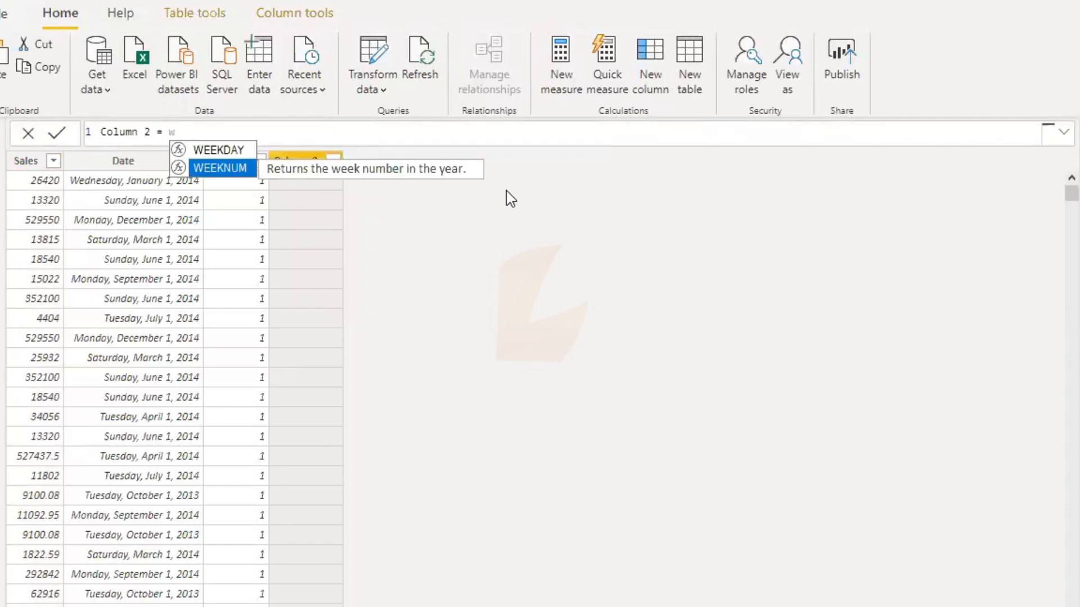
{"action": "key", "text": "Tab"}
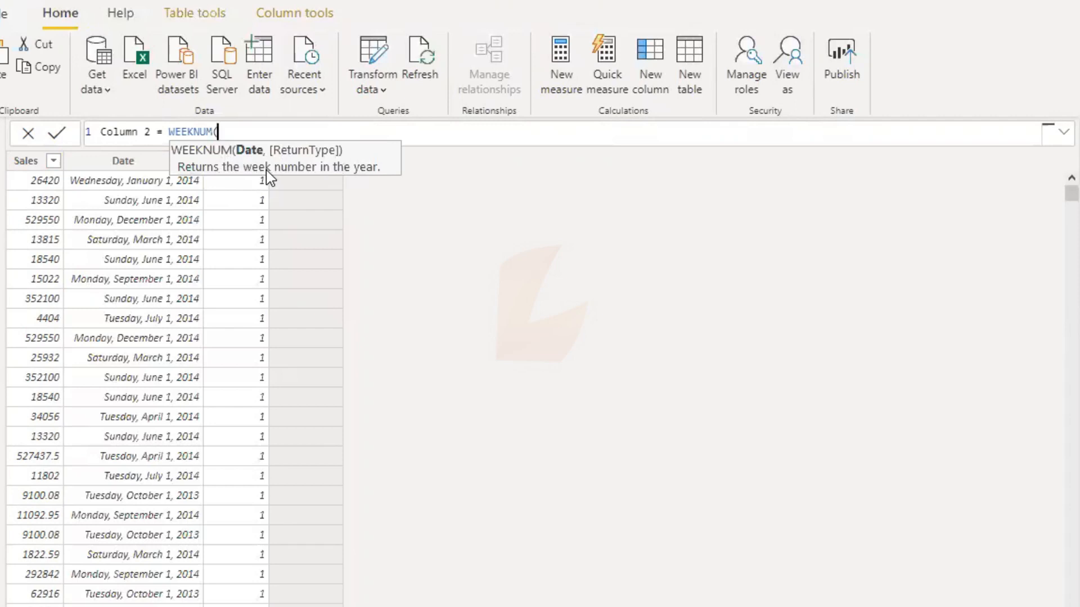
{"action": "type", "text": "\"2,2,2020\","}
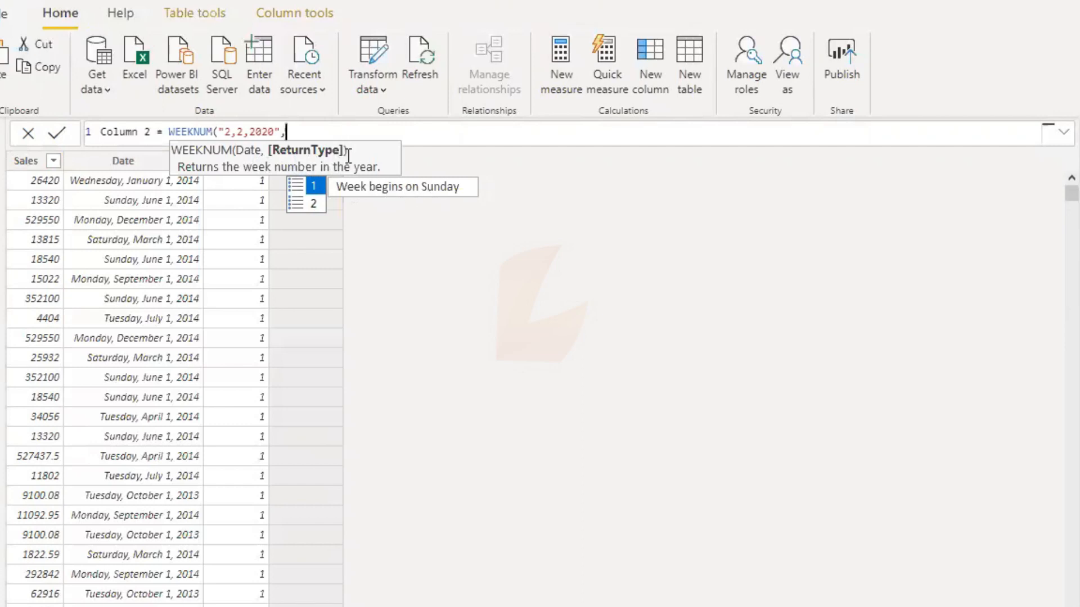
{"action": "key", "text": "Down"}
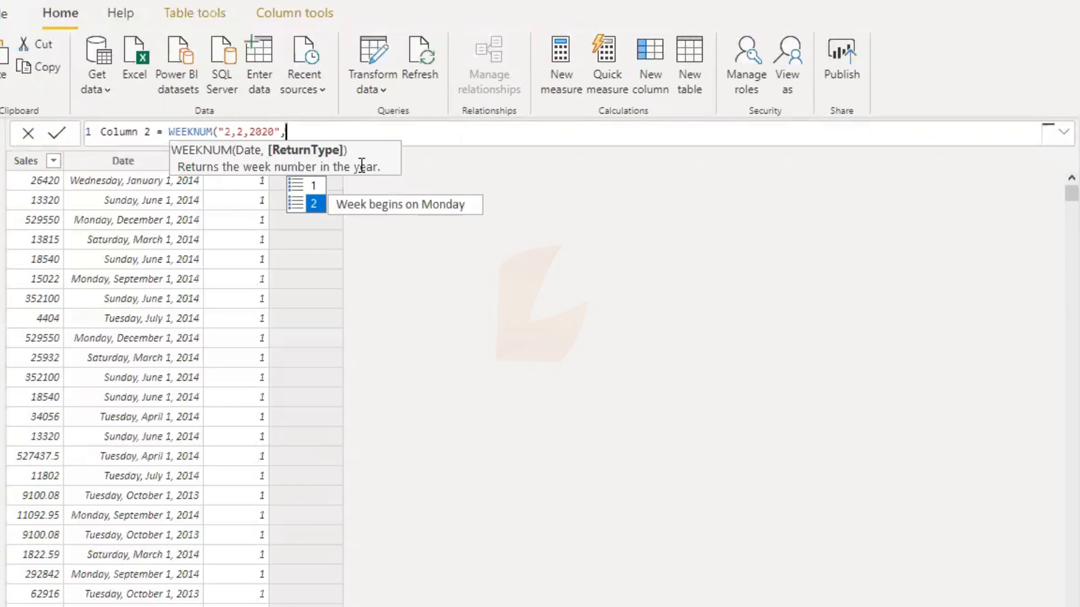
{"action": "key", "text": "Up"}
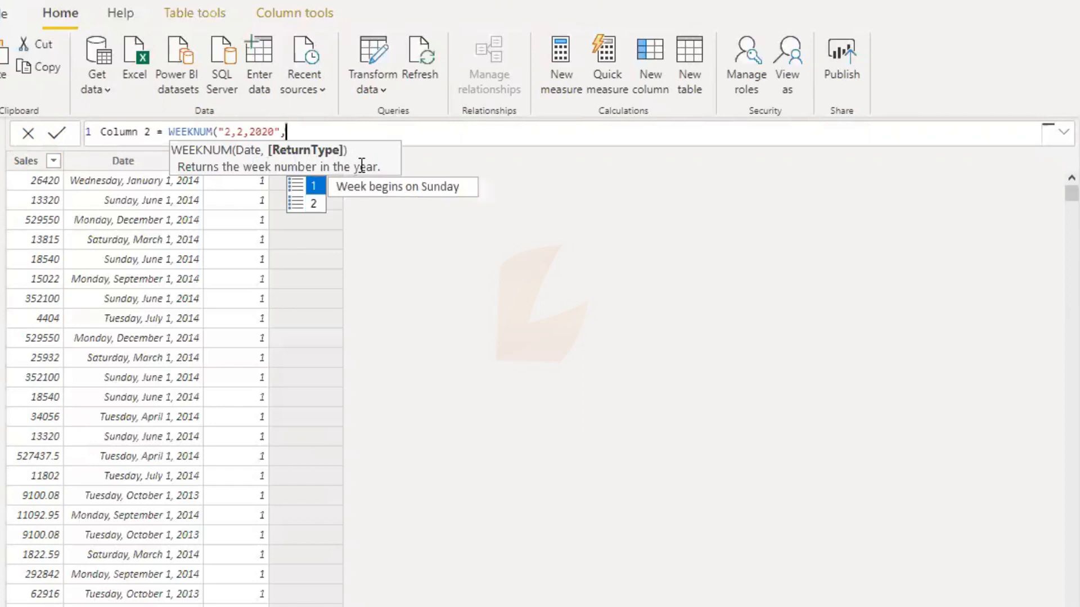
{"action": "type", "text": "1"}
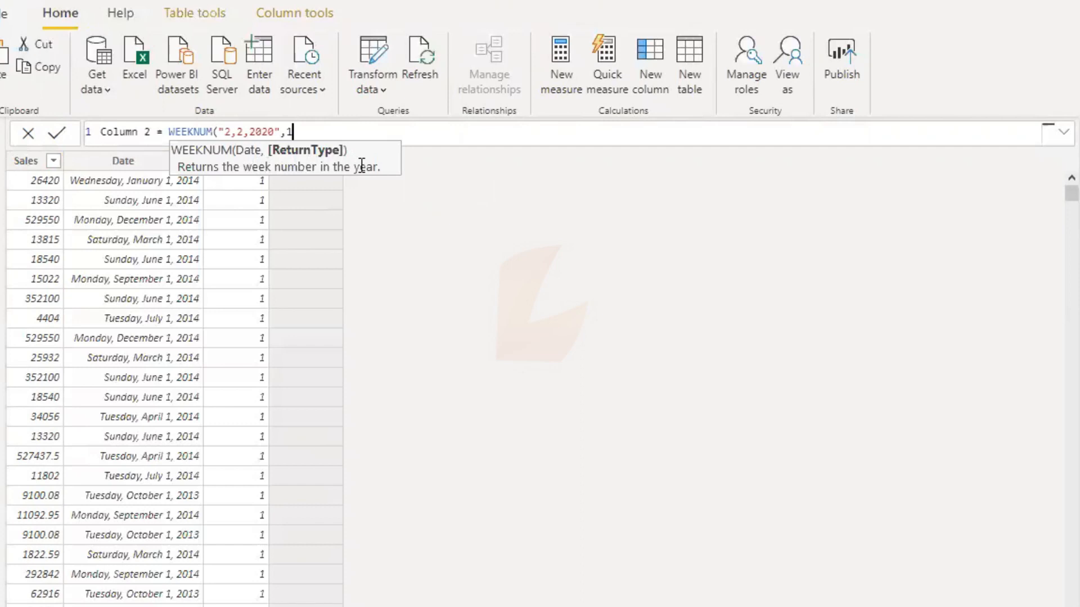
{"action": "type", "text": ")"}
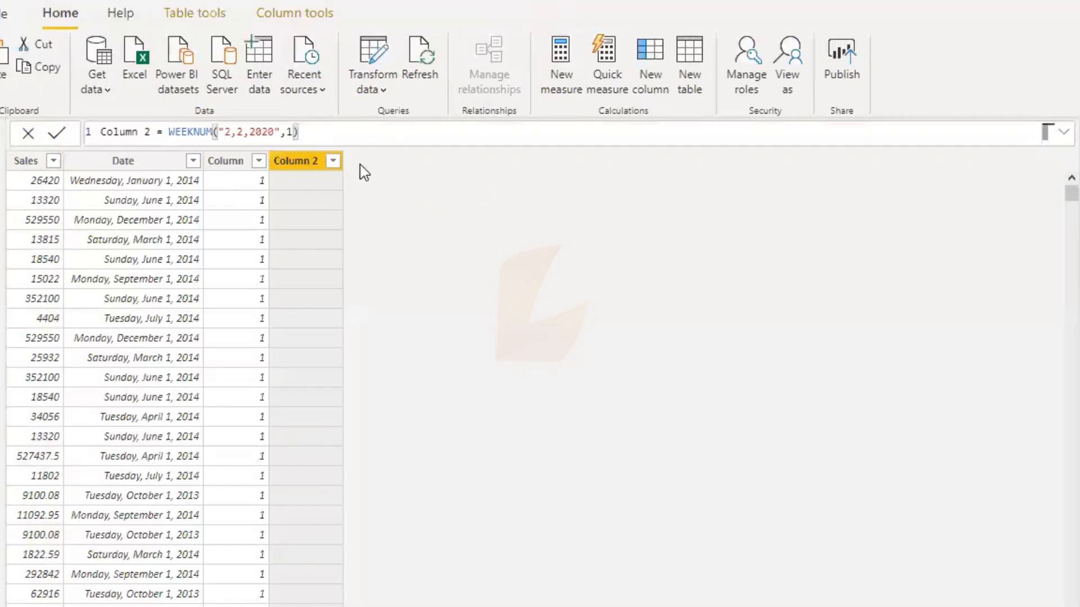
{"action": "key", "text": "Return"}
Step: Look through the table rows to check the week numbers calculated in Column 2
{"action": "scroll", "coordinate": [388, 253], "scroll_direction": "down", "scroll_amount": 10}
{"action": "scroll", "coordinate": [389, 258], "scroll_direction": "down", "scroll_amount": 20}
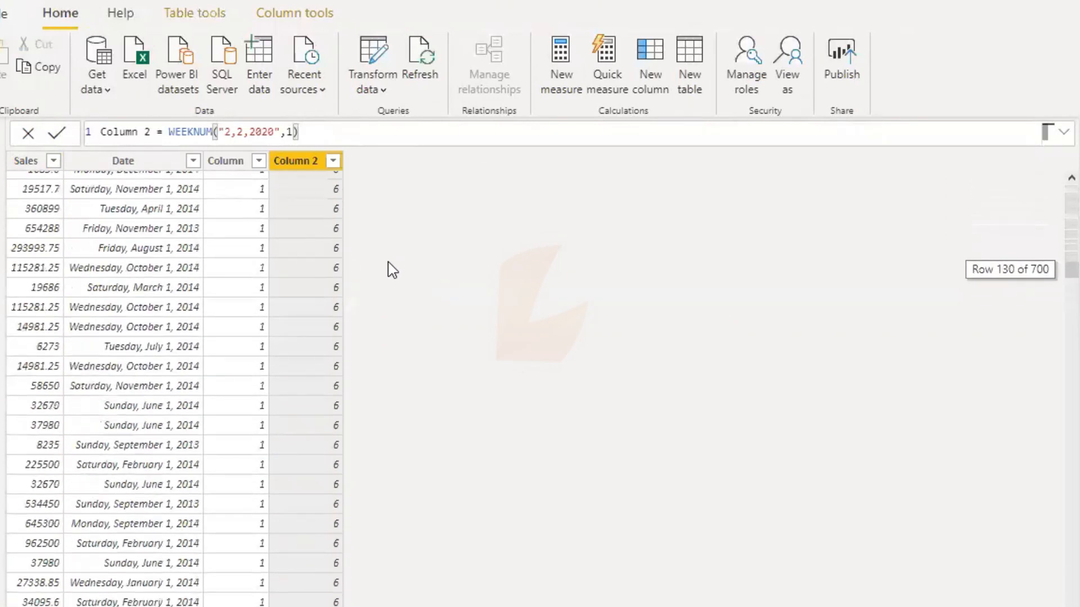
{"action": "scroll", "coordinate": [393, 265], "scroll_direction": "down", "scroll_amount": 20}
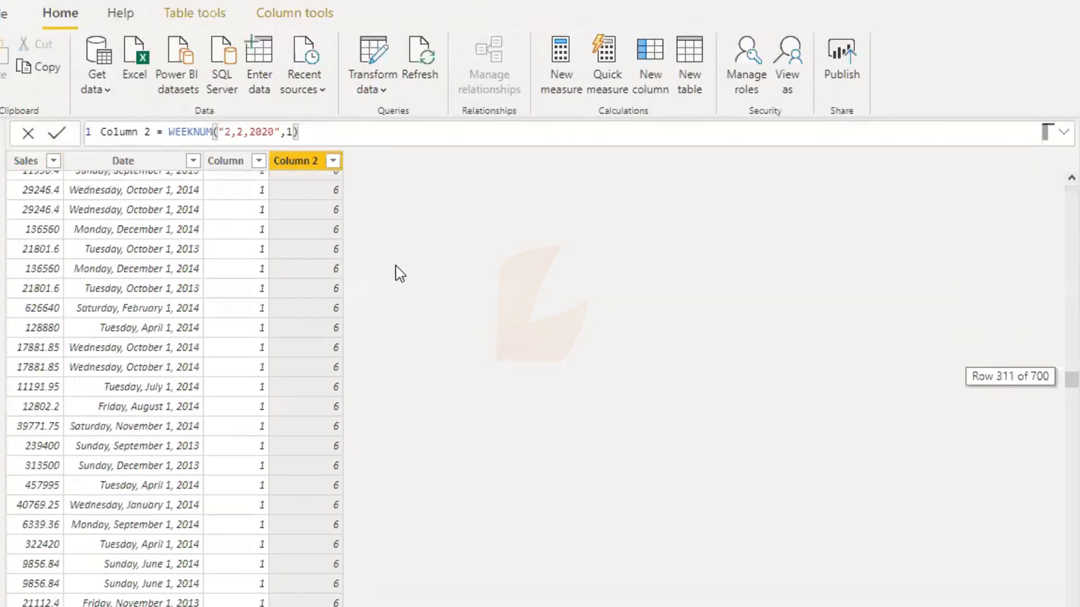
{"action": "scroll", "coordinate": [399, 270], "scroll_direction": "up", "scroll_amount": 19}
{"action": "scroll", "coordinate": [399, 268], "scroll_direction": "up", "scroll_amount": 20}
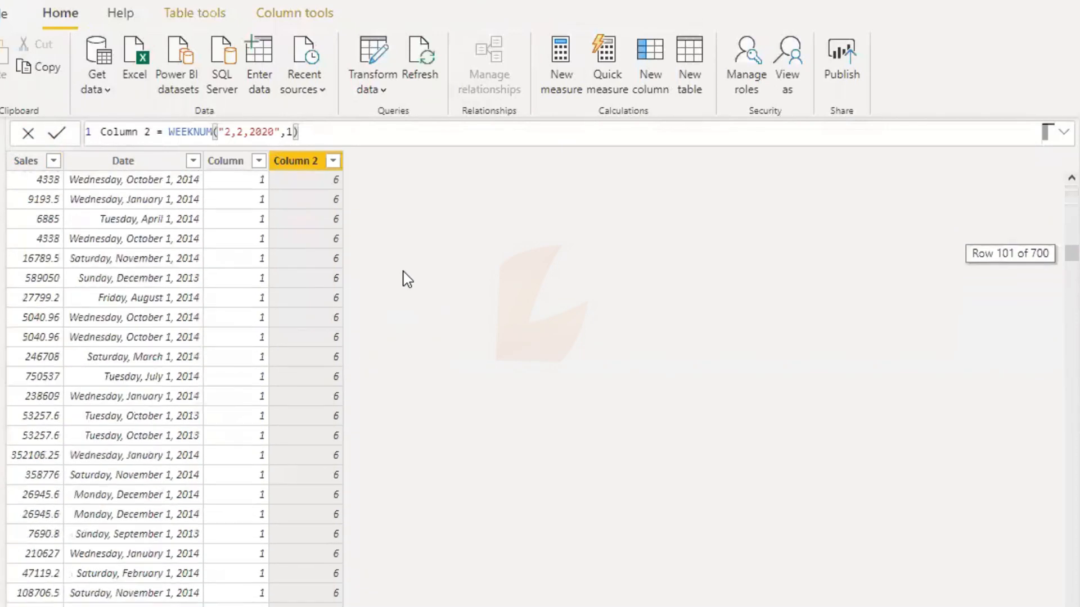
{"action": "scroll", "coordinate": [413, 283], "scroll_direction": "up", "scroll_amount": 1}
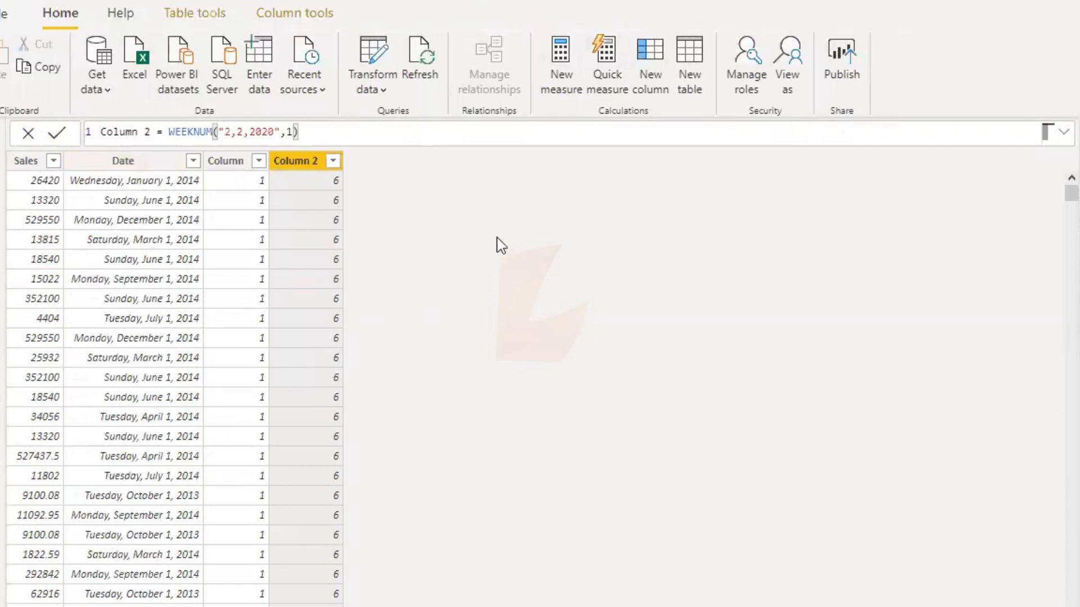
Step: Add a new calculated column, Column 3, with the formula WEEKNUM(financials[Date],1)
{"action": "left_click", "coordinate": [646, 92]}
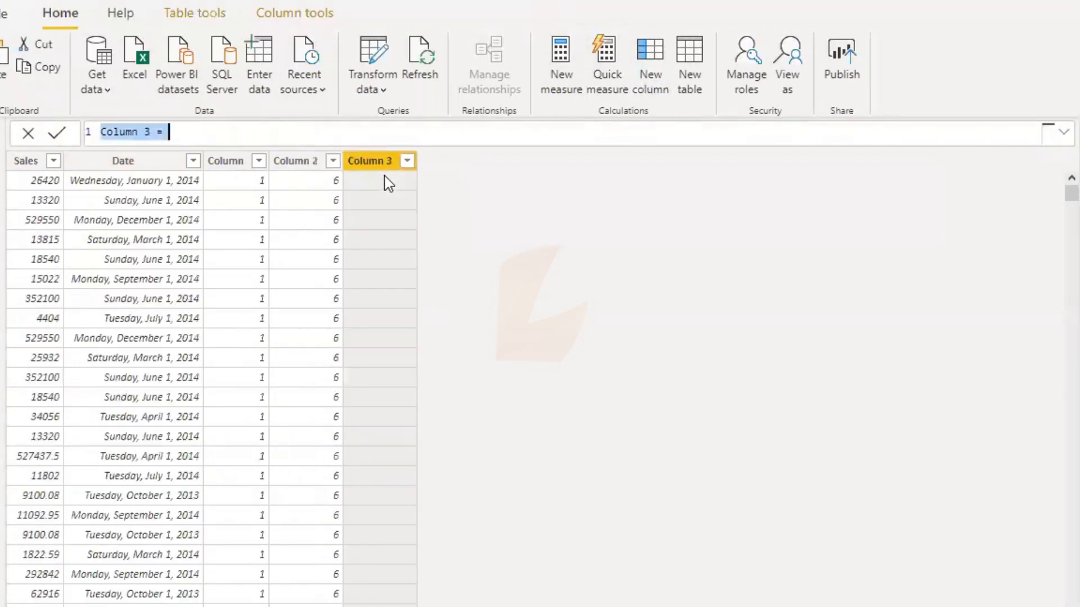
{"action": "type", "text": "we"}
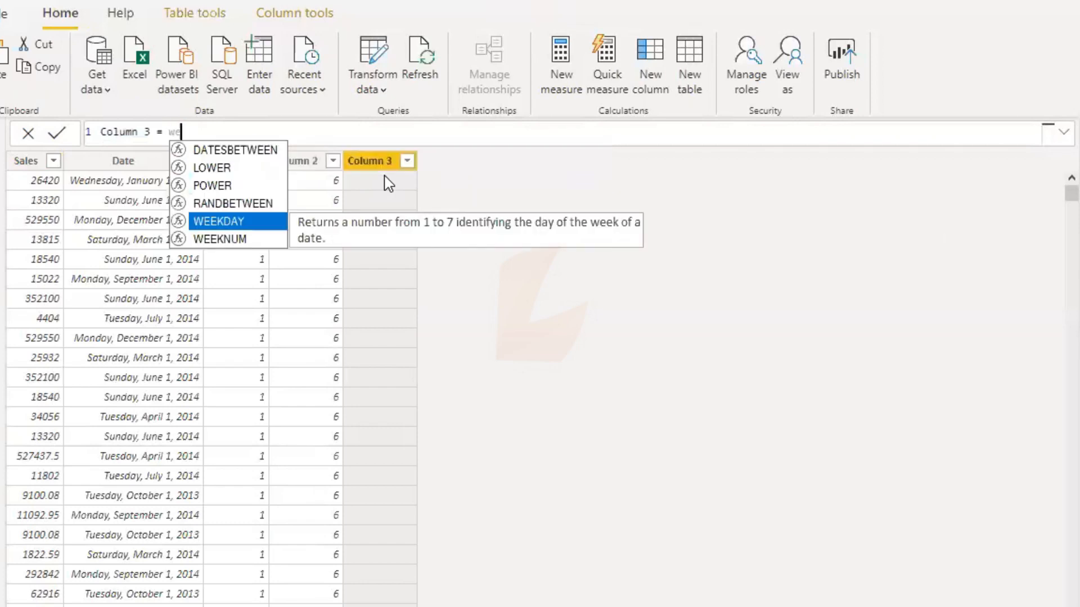
{"action": "key", "text": "Down"}
{"action": "key", "text": "Tab"}
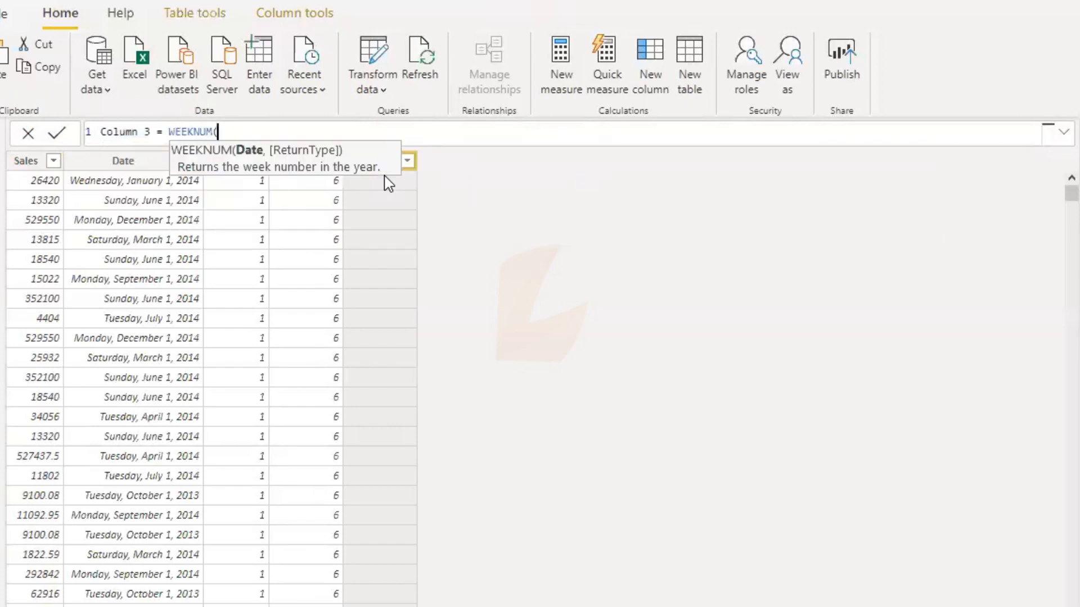
{"action": "type", "text": "fin"}
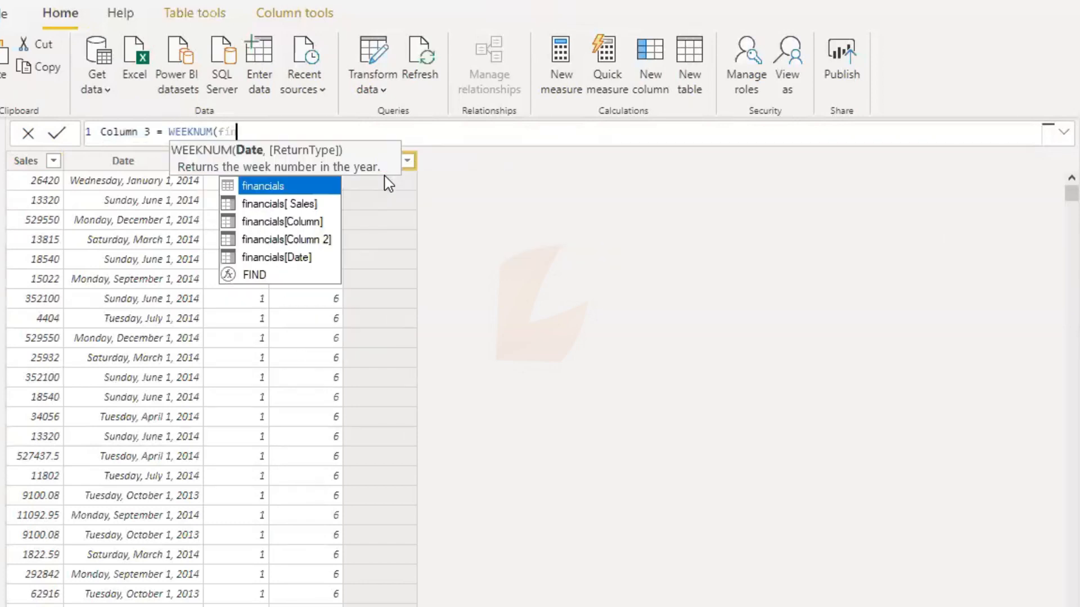
{"action": "key", "text": "Down"}
{"action": "key", "text": "Down"}
{"action": "key", "text": "Down"}
{"action": "key", "text": "Down"}
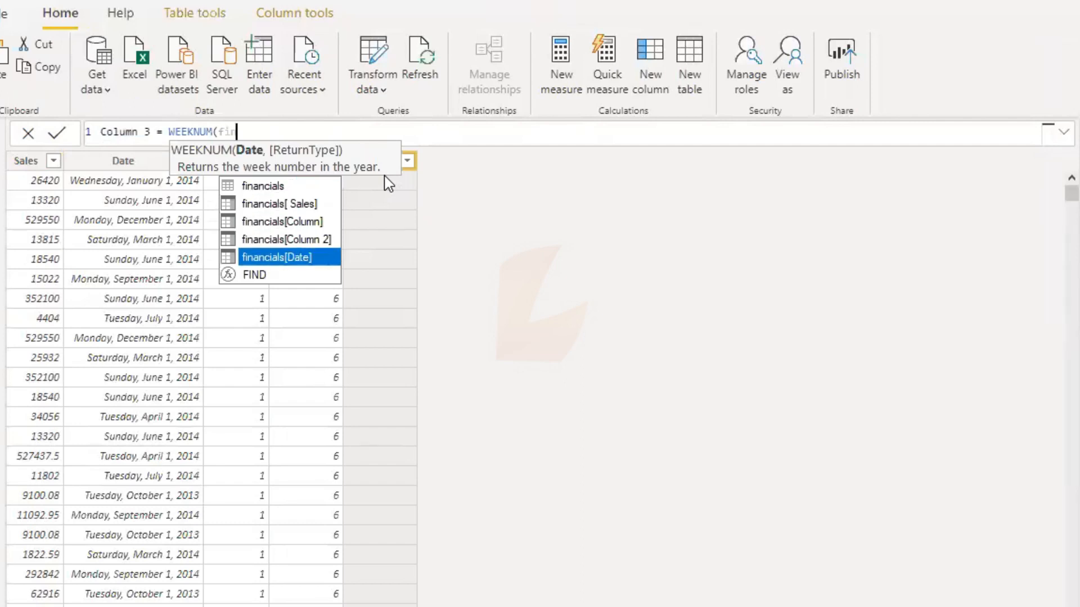
{"action": "key", "text": "Tab"}
{"action": "type", "text": ","}
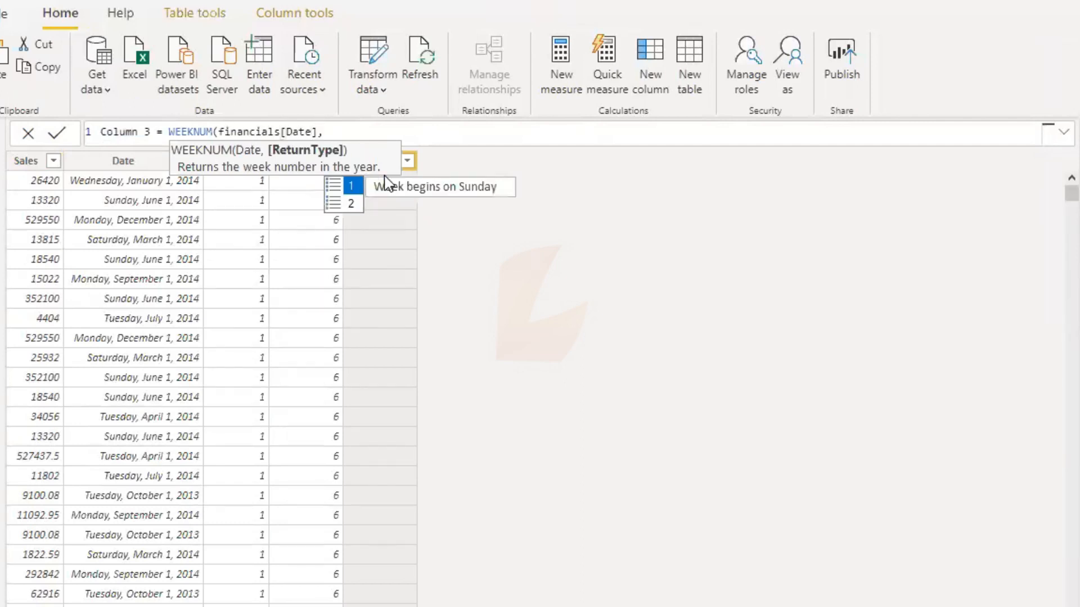
{"action": "type", "text": "1"}
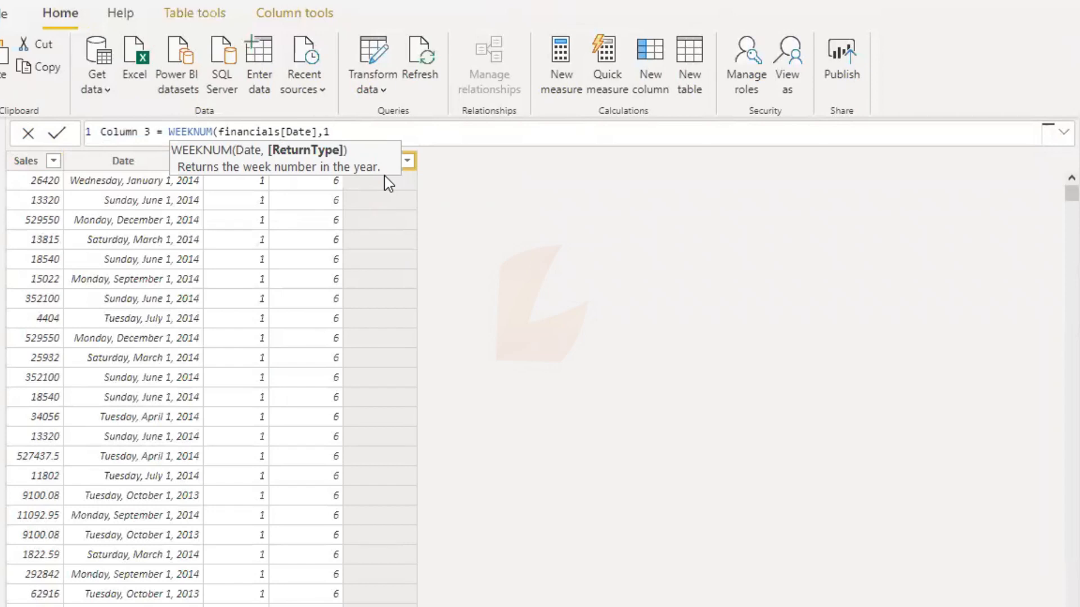
{"action": "type", "text": ")"}
{"action": "key", "text": "Return"}
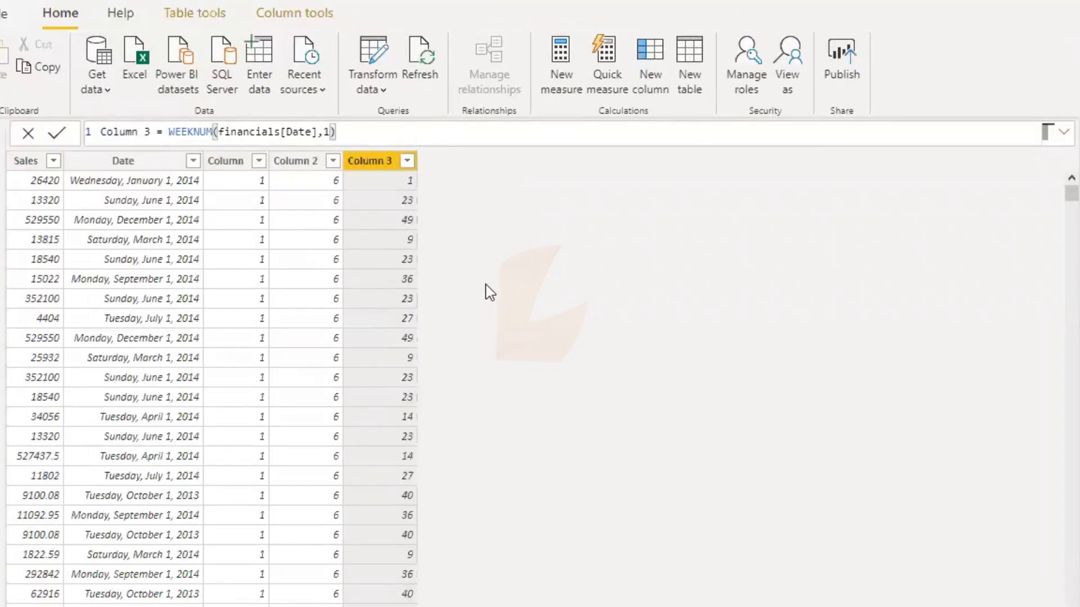
Step: Change the return type in Column 3's WEEKNUM formula to 2 so the week begins on Monday
{"action": "scroll", "coordinate": [390, 262], "scroll_direction": "down", "scroll_amount": 3}
{"action": "scroll", "coordinate": [389, 261], "scroll_direction": "up", "scroll_amount": 3}
{"action": "left_click", "coordinate": [343, 142]}
{"action": "key", "text": "BackSpace"}
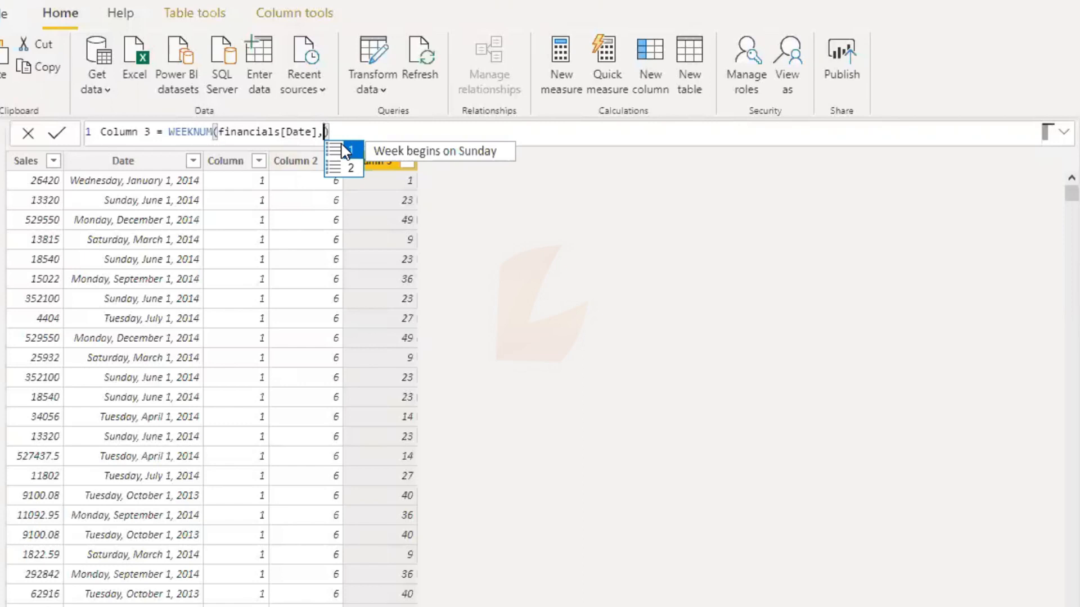
{"action": "key", "text": "Down"}
{"action": "key", "text": "Tab"}
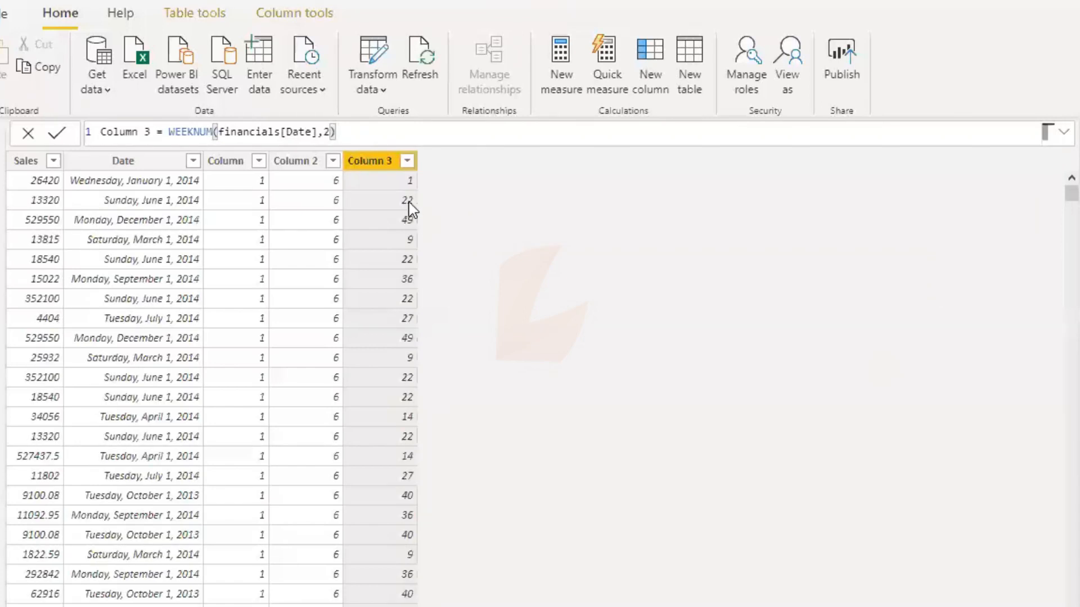
Step: Clear the arguments of Column 3's WEEKNUM formula and start the date argument with the FIRSTDATE function
{"action": "scroll", "coordinate": [412, 244], "scroll_direction": "down", "scroll_amount": 10}
{"action": "scroll", "coordinate": [422, 279], "scroll_direction": "up", "scroll_amount": 10}
{"action": "left_click", "coordinate": [365, 130]}
{"action": "key", "text": "BackSpace"}
{"action": "key", "text": "BackSpace"}
{"action": "key", "text": "BackSpace"}
{"action": "key", "text": "BackSpace"}
{"action": "key", "text": "BackSpace"}
{"action": "key", "text": "BackSpace"}
{"action": "key", "text": "BackSpace"}
{"action": "key", "text": "BackSpace"}
{"action": "key", "text": "BackSpace"}
{"action": "key", "text": "BackSpace"}
{"action": "key", "text": "BackSpace"}
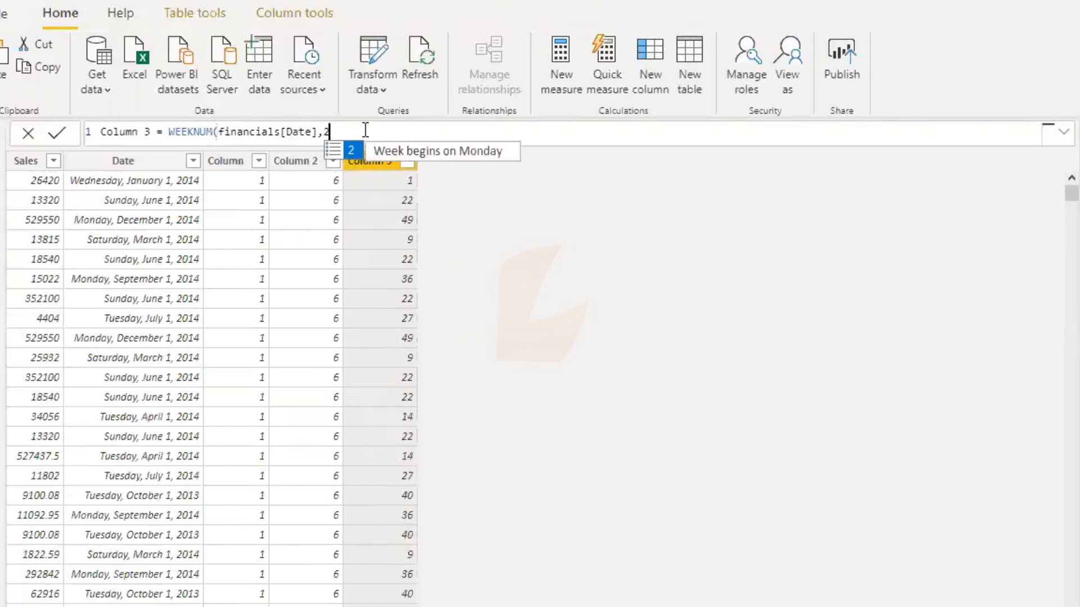
{"action": "key", "text": "BackSpace"}
{"action": "key", "text": "BackSpace"}
{"action": "key", "text": "BackSpace"}
{"action": "key", "text": "BackSpace"}
{"action": "key", "text": "BackSpace"}
{"action": "key", "text": "BackSpace"}
{"action": "key", "text": "BackSpace"}
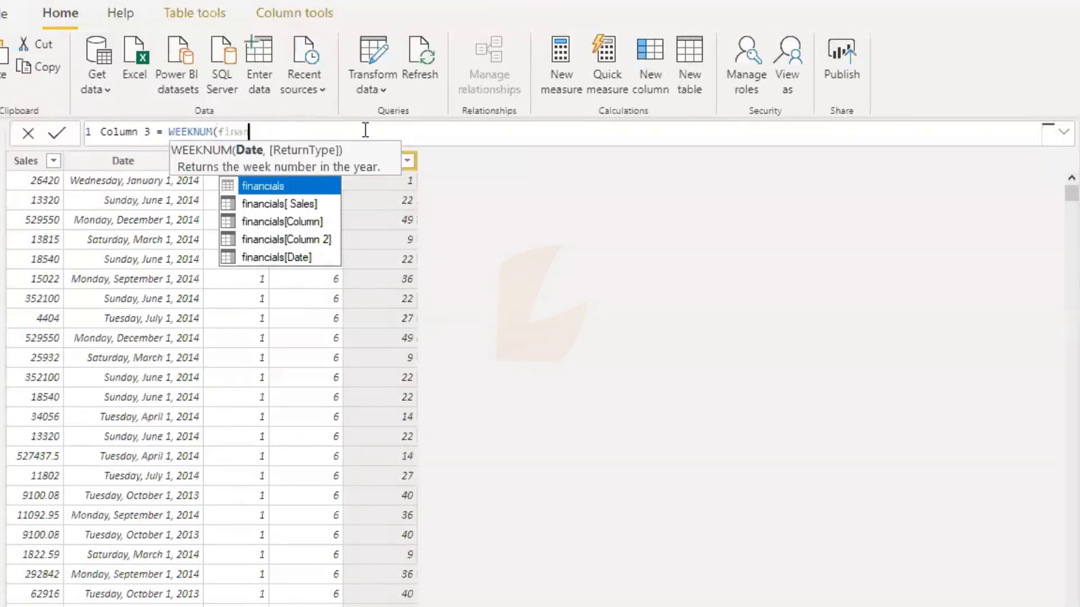
{"action": "type", "text": "irst"}
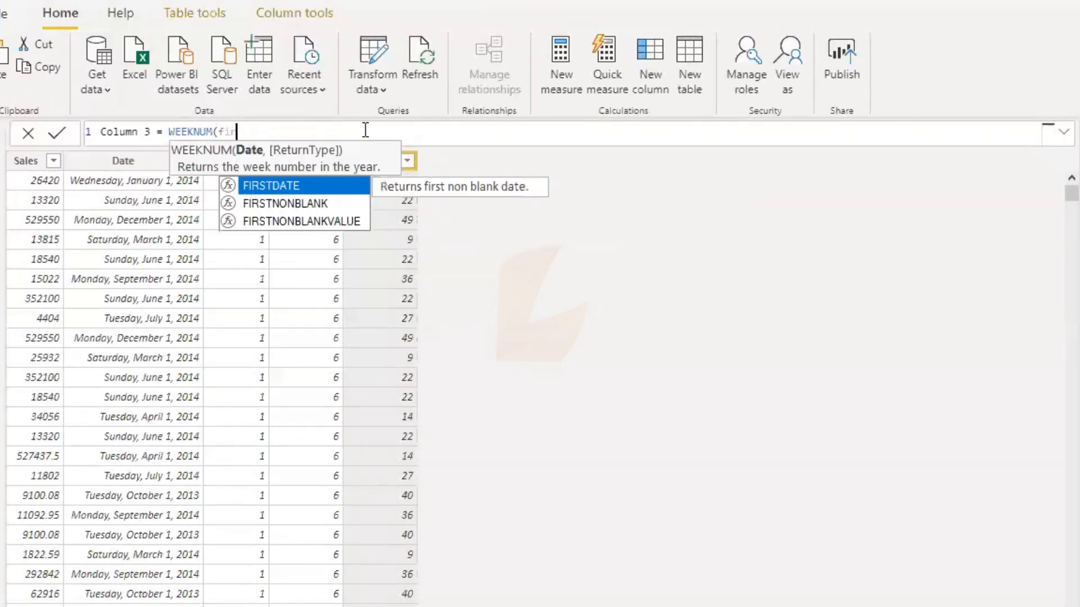
{"action": "key", "text": "Tab"}
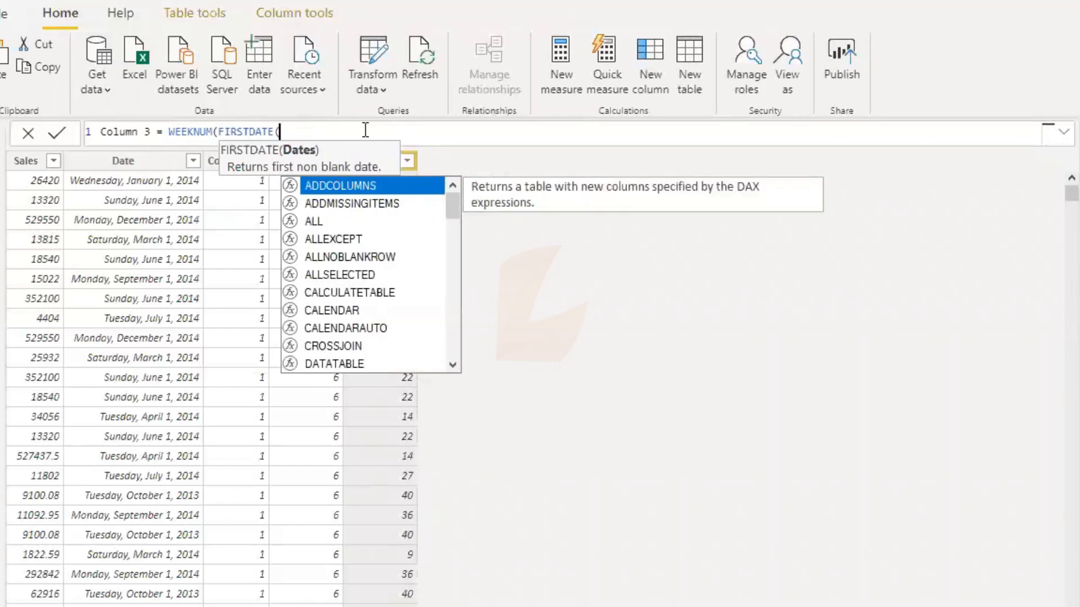
Step: Complete Column 3's formula with financials[Date] inside FIRSTDATE and return type 1, and apply it
{"action": "type", "text": "fi"}
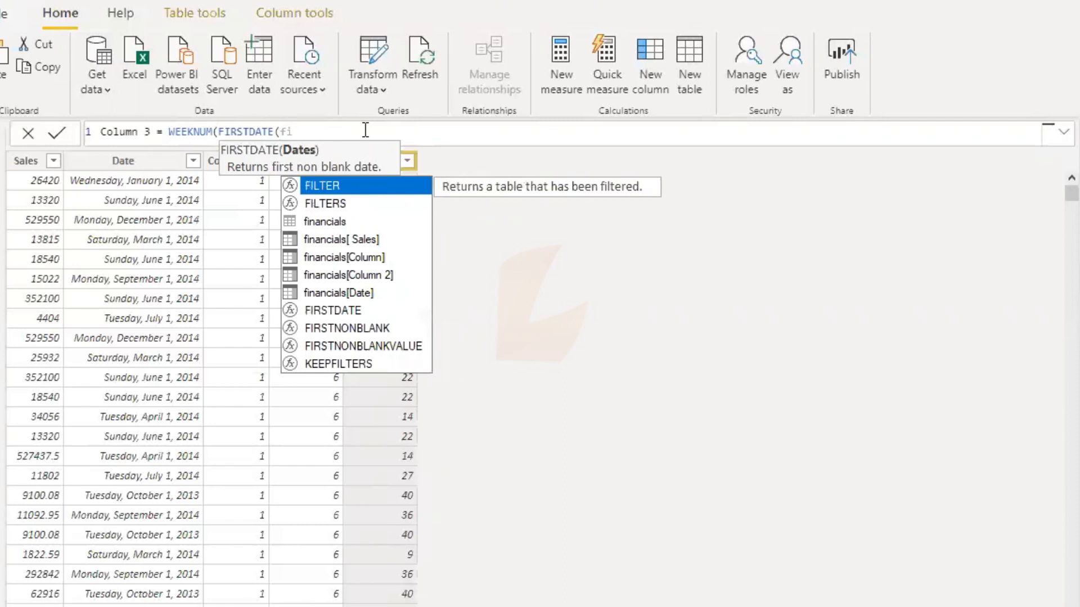
{"action": "key", "text": "Down"}
{"action": "key", "text": "Down"}
{"action": "key", "text": "Down"}
{"action": "key", "text": "Down"}
{"action": "key", "text": "Down"}
{"action": "key", "text": "Down"}
{"action": "key", "text": "Tab"}
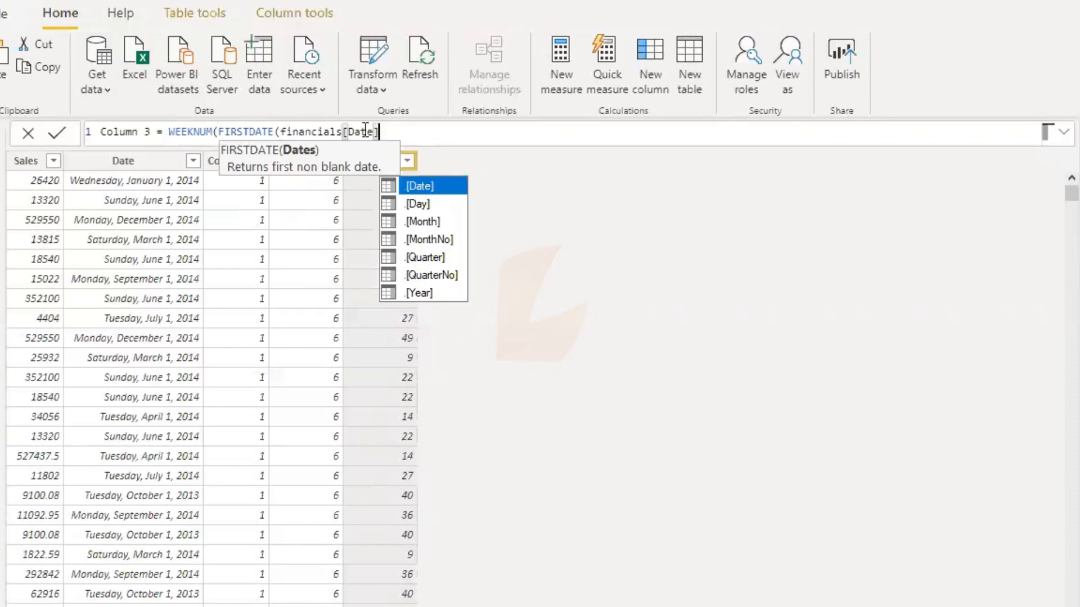
{"action": "type", "text": "),"}
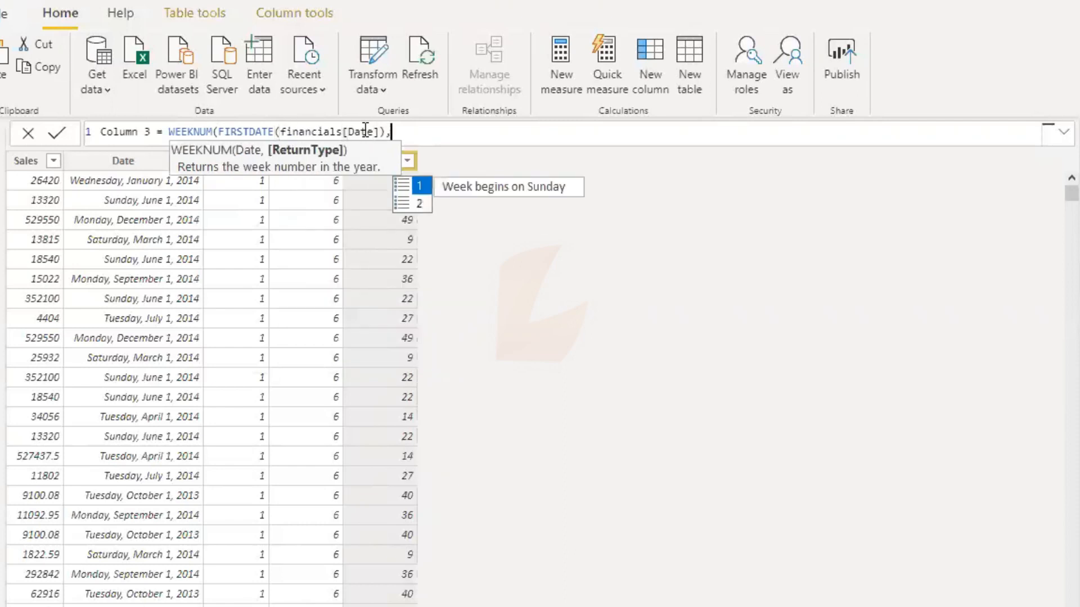
{"action": "type", "text": "1)"}
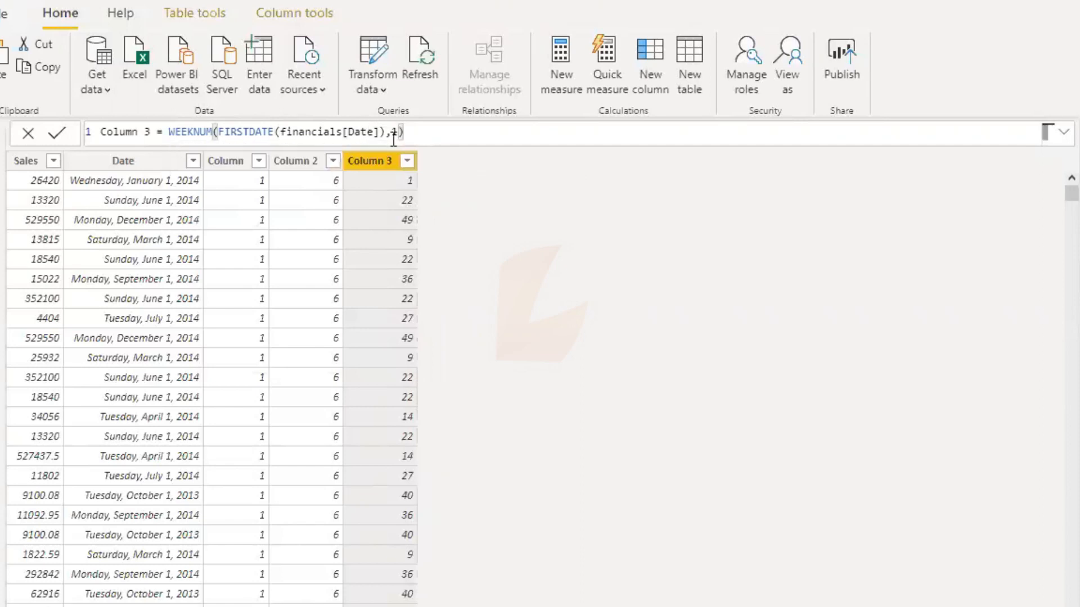
{"action": "key", "text": "Return"}
Step: Add a new calculated column, Column 4, and start its formula with the WEEKNUM function
{"action": "left_click", "coordinate": [653, 82]}
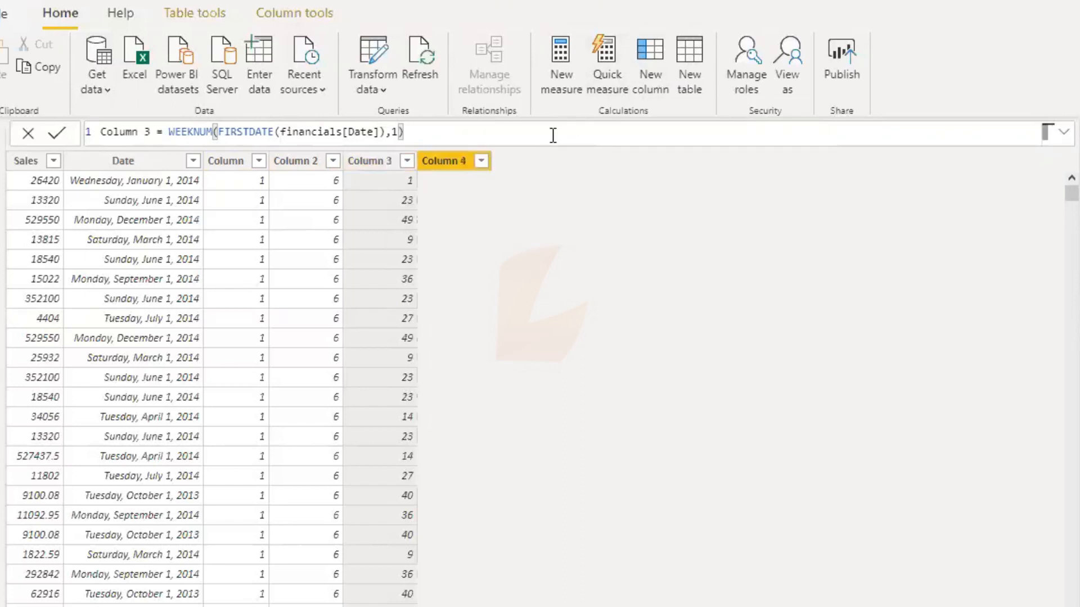
{"action": "type", "text": "wee"}
{"action": "key", "text": "Down"}
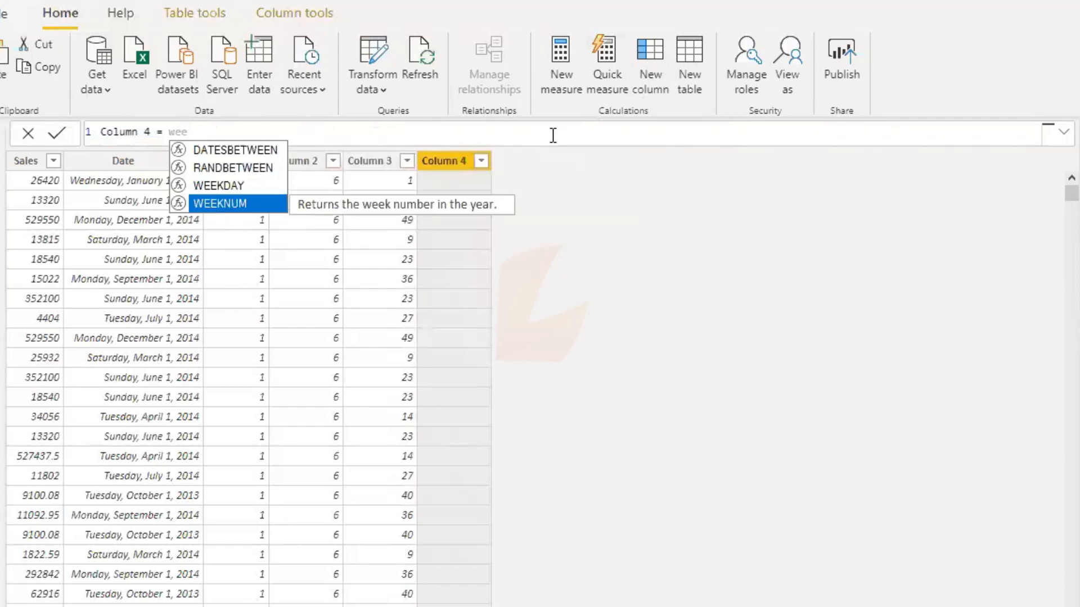
{"action": "key", "text": "Tab"}
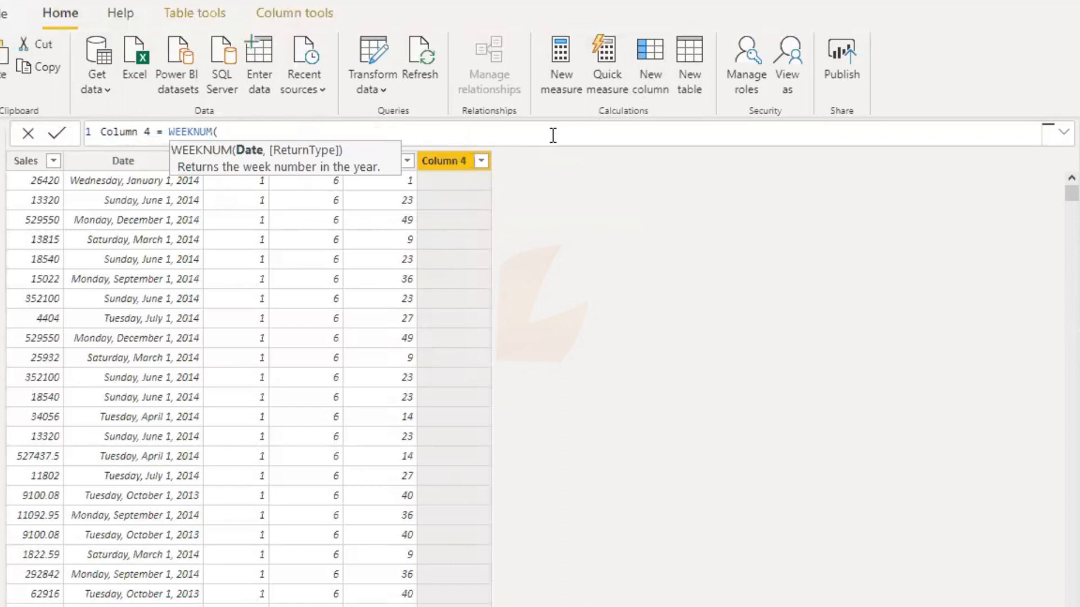
{"action": "type", "text": "CLOSING"}
{"action": "key", "text": "BackSpace"}
{"action": "key", "text": "BackSpace"}
{"action": "key", "text": "BackSpace"}
{"action": "key", "text": "BackSpace"}
{"action": "key", "text": "BackSpace"}
{"action": "key", "text": "BackSpace"}
{"action": "key", "text": "BackSpace"}
Step: Complete Column 4's WEEKNUM formula with TODAY() as the date and return type 2, and apply it
{"action": "type", "text": "to"}
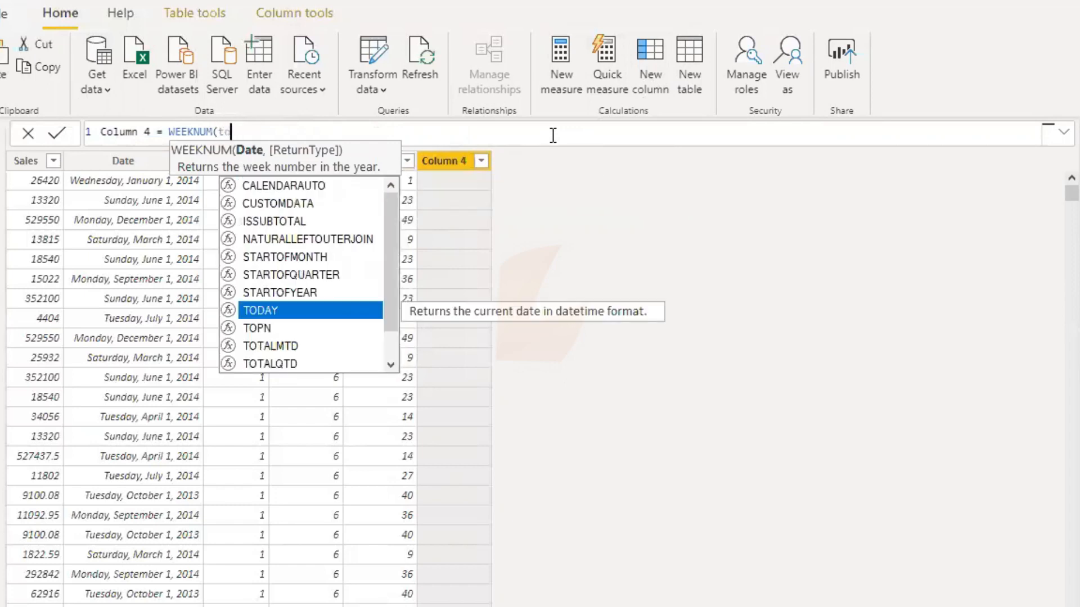
{"action": "key", "text": "Tab"}
{"action": "type", "text": "),"}
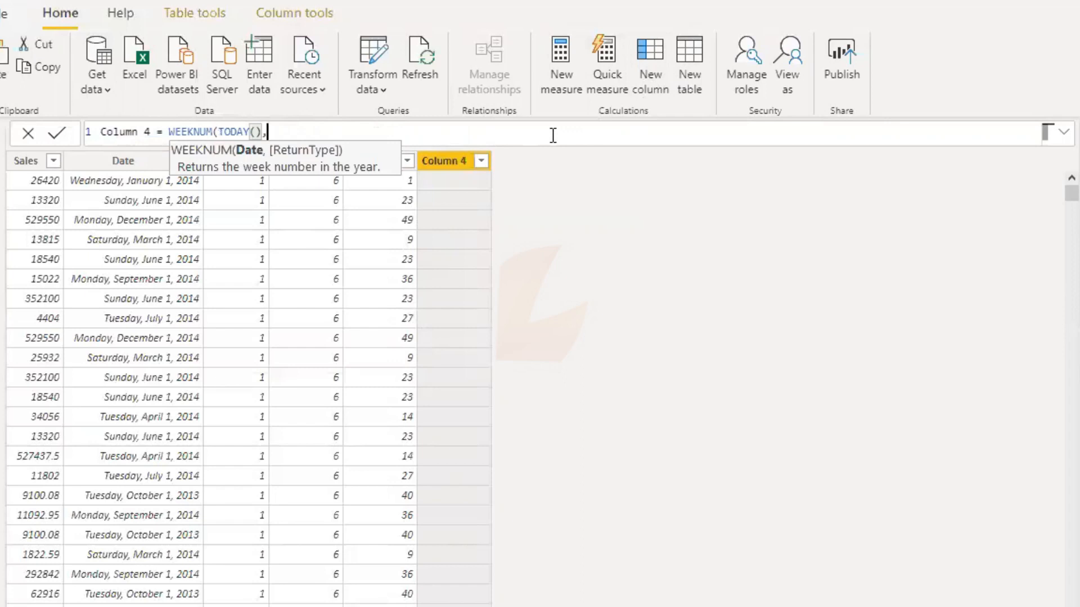
{"action": "key", "text": "Down"}
{"action": "key", "text": "Tab"}
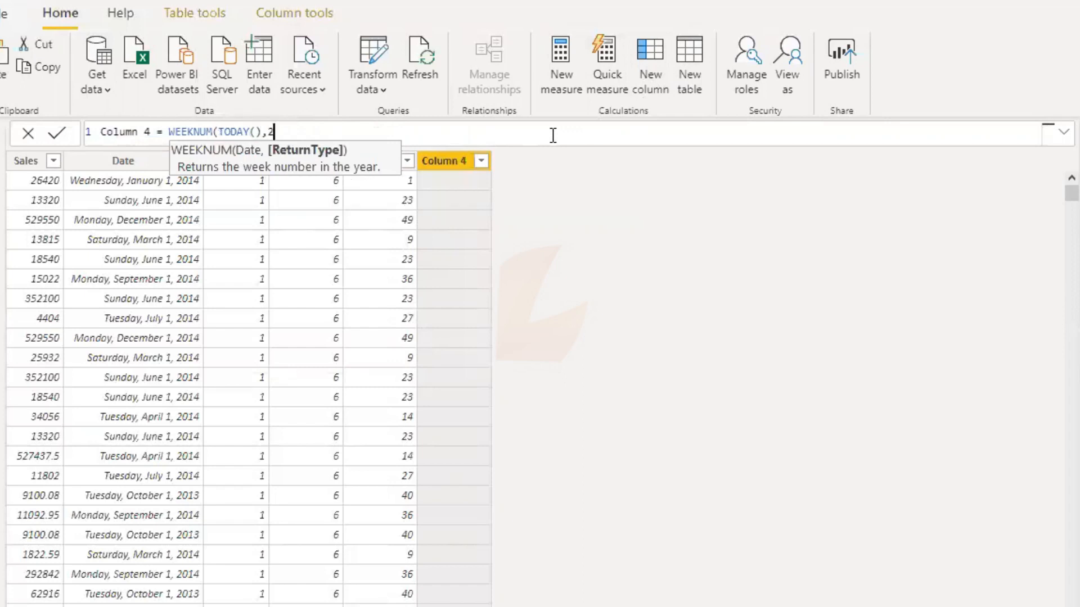
{"action": "type", "text": ")"}
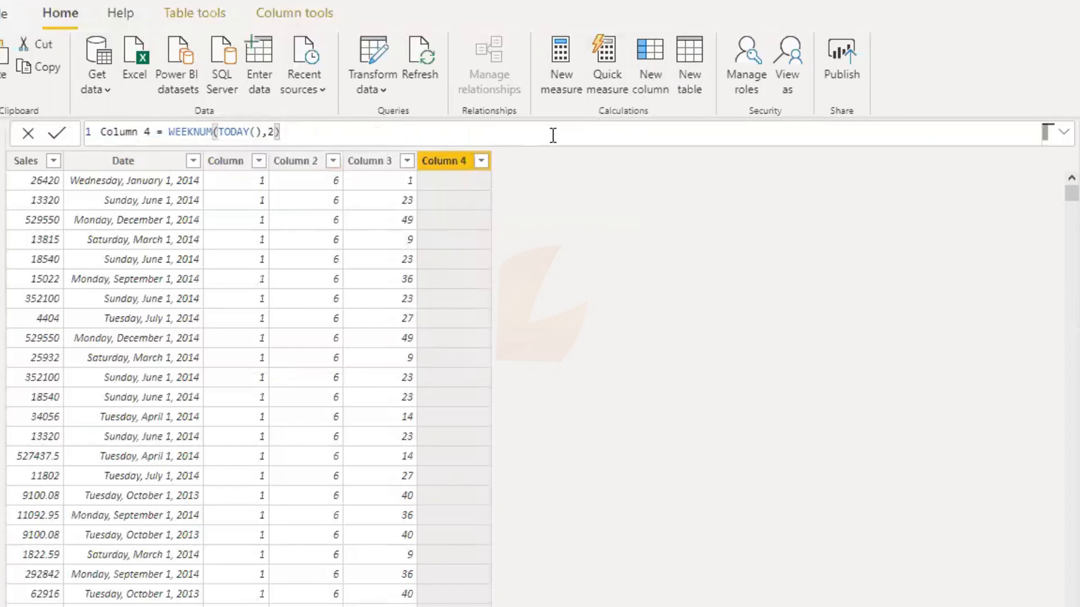
{"action": "key", "text": "Return"}
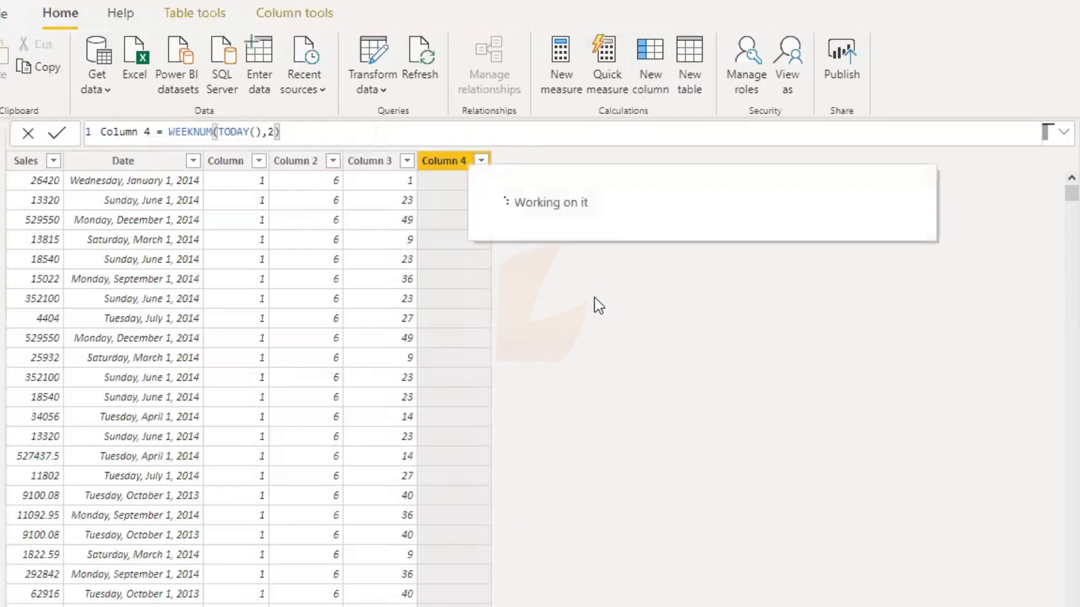
Step: Examine Column 4's week numbers throughout the table and review the formulas of Column 2, Column 3 and Column 4
{"action": "scroll", "coordinate": [482, 248], "scroll_direction": "down", "scroll_amount": 5}
{"action": "scroll", "coordinate": [482, 260], "scroll_direction": "down", "scroll_amount": 20}
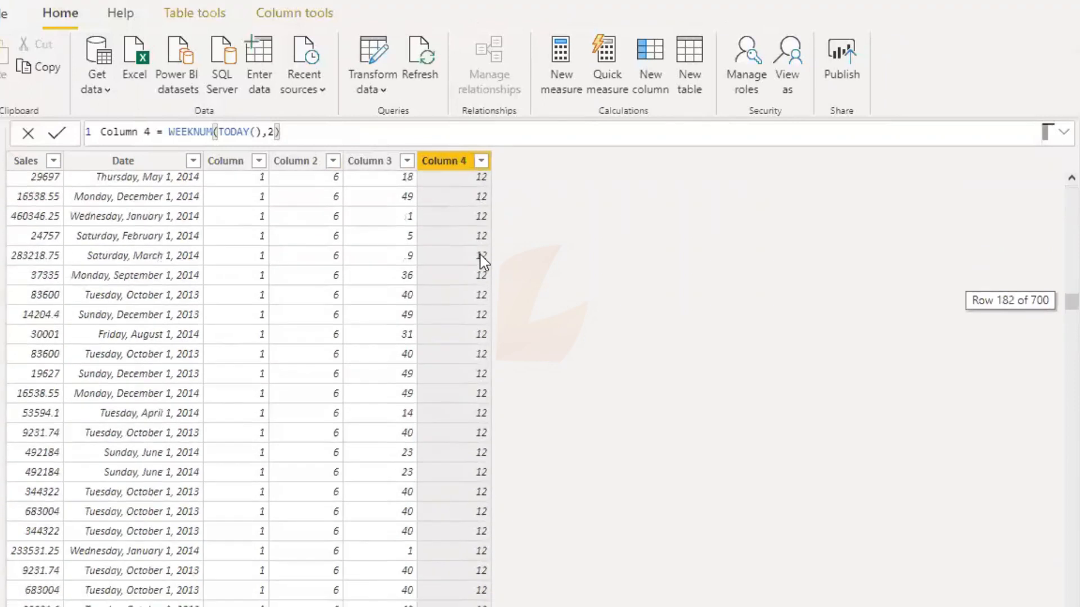
{"action": "scroll", "coordinate": [482, 259], "scroll_direction": "down", "scroll_amount": 18}
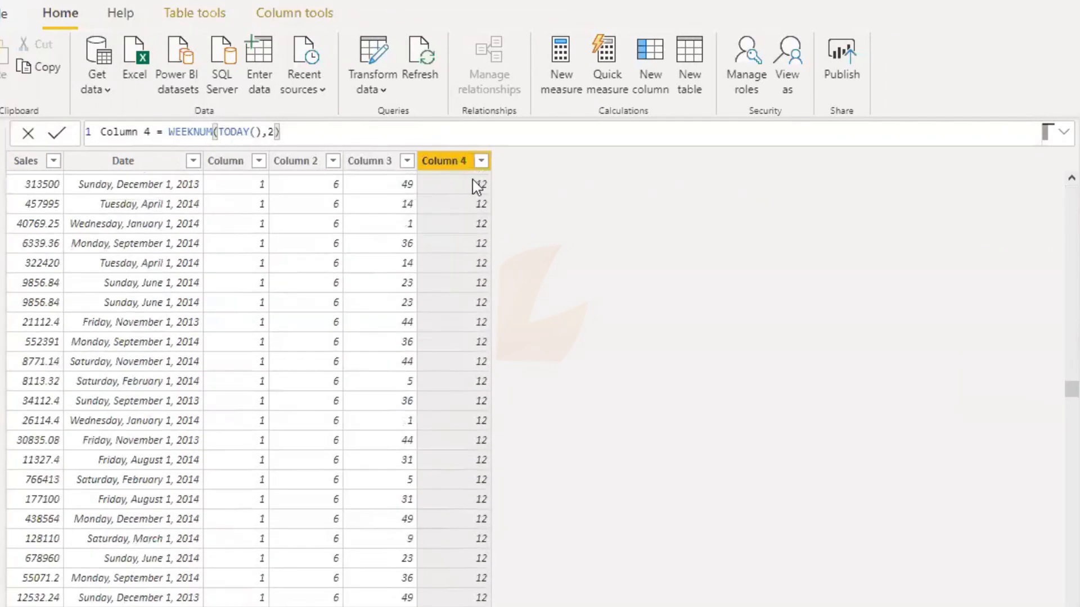
{"action": "scroll", "coordinate": [523, 258], "scroll_direction": "down", "scroll_amount": 5}
{"action": "scroll", "coordinate": [520, 253], "scroll_direction": "down", "scroll_amount": 5}
{"action": "scroll", "coordinate": [518, 247], "scroll_direction": "up", "scroll_amount": 20}
{"action": "scroll", "coordinate": [517, 246], "scroll_direction": "up", "scroll_amount": 20}
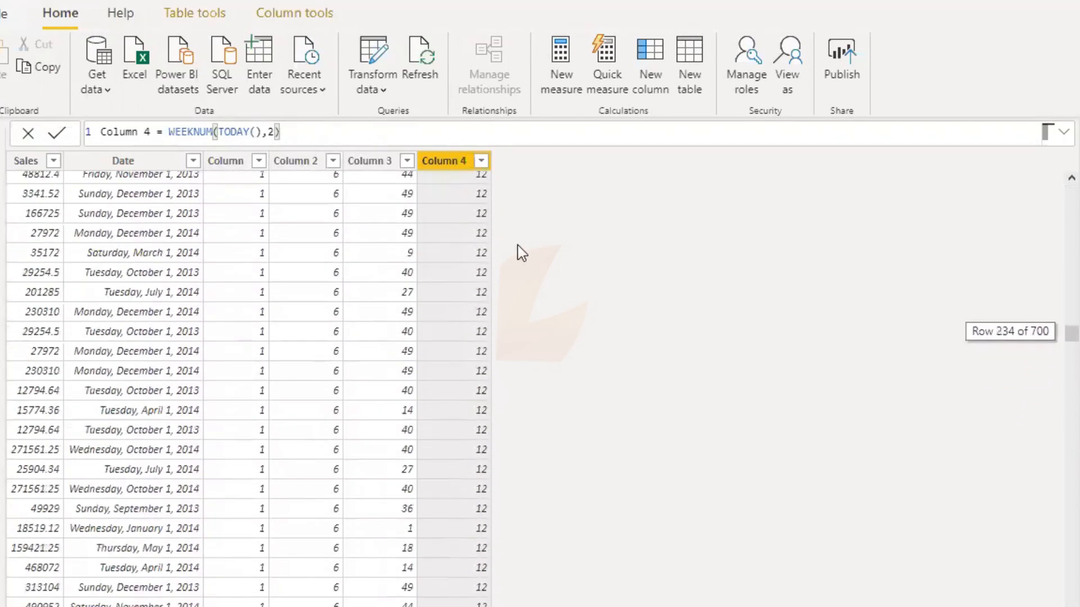
{"action": "scroll", "coordinate": [518, 245], "scroll_direction": "up", "scroll_amount": 20}
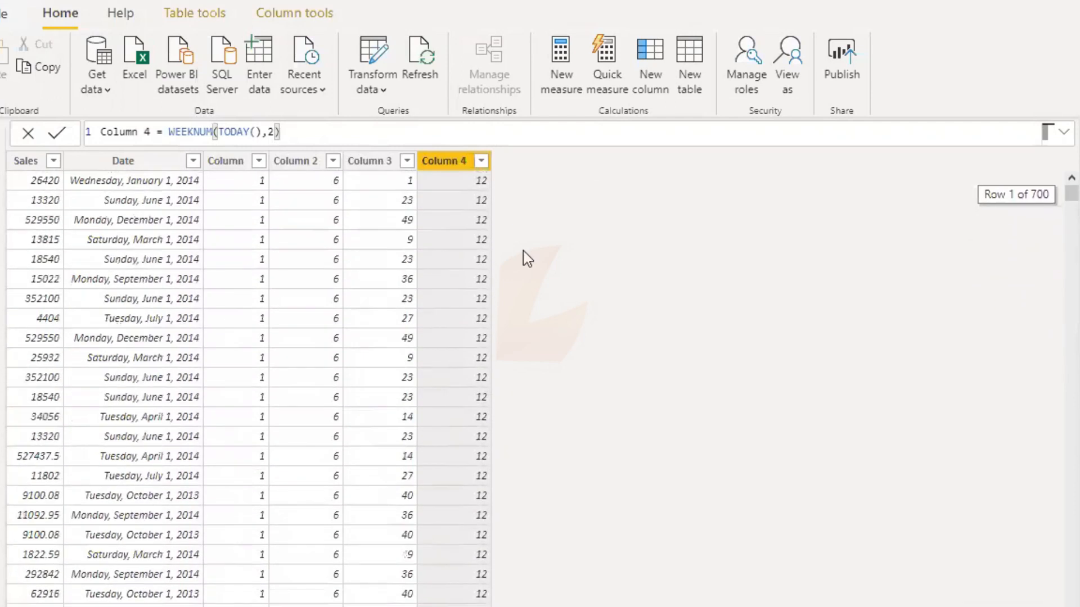
{"action": "left_click", "coordinate": [303, 164]}
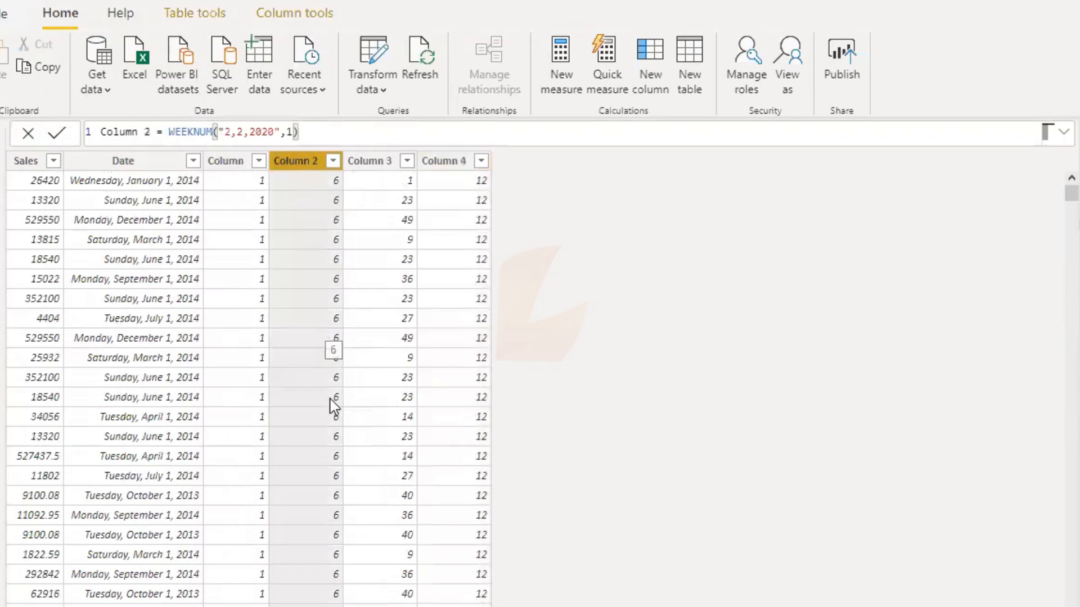
{"action": "left_click", "coordinate": [378, 165]}
{"action": "left_click", "coordinate": [449, 169]}
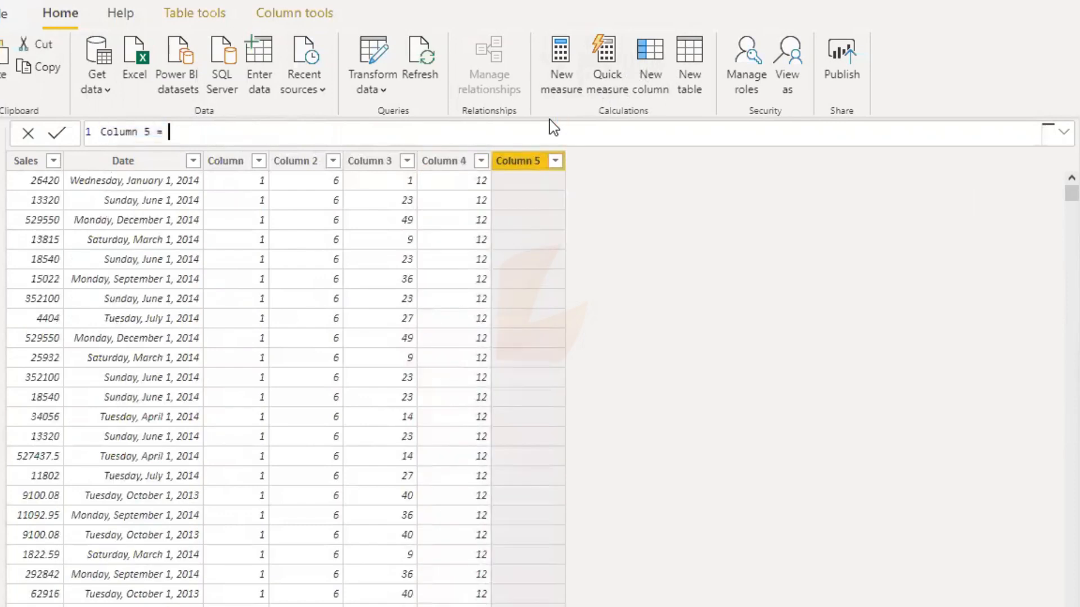
Step: Add a new calculated column, Column 5, and start its formula with WEEKNUM and a nested ENDOFMONTH function
{"action": "type", "text": "wee"}
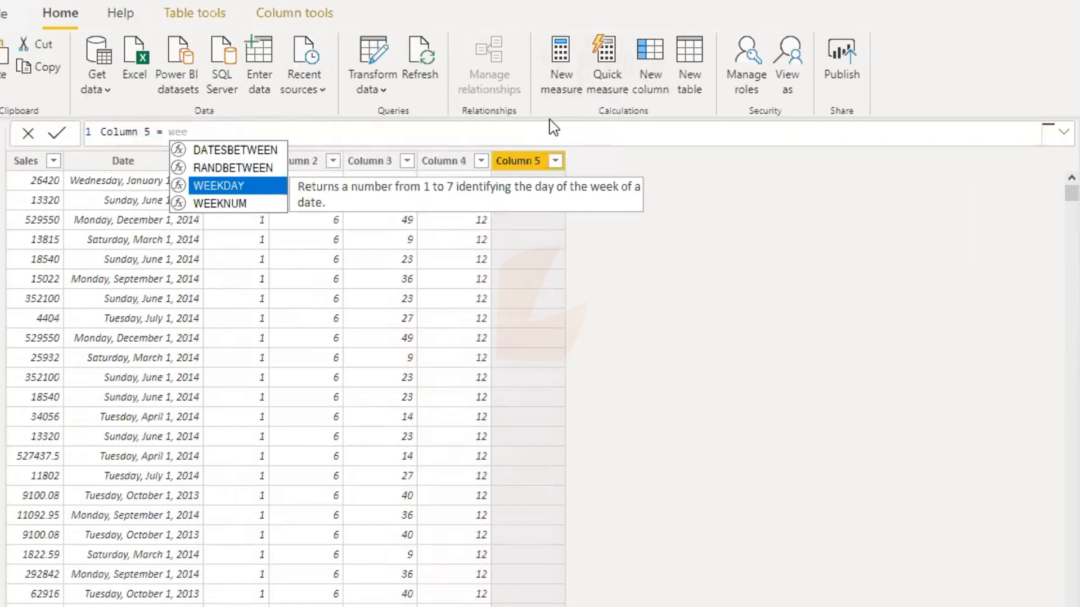
{"action": "key", "text": "Down"}
{"action": "key", "text": "Tab"}
{"action": "type", "text": "(end"}
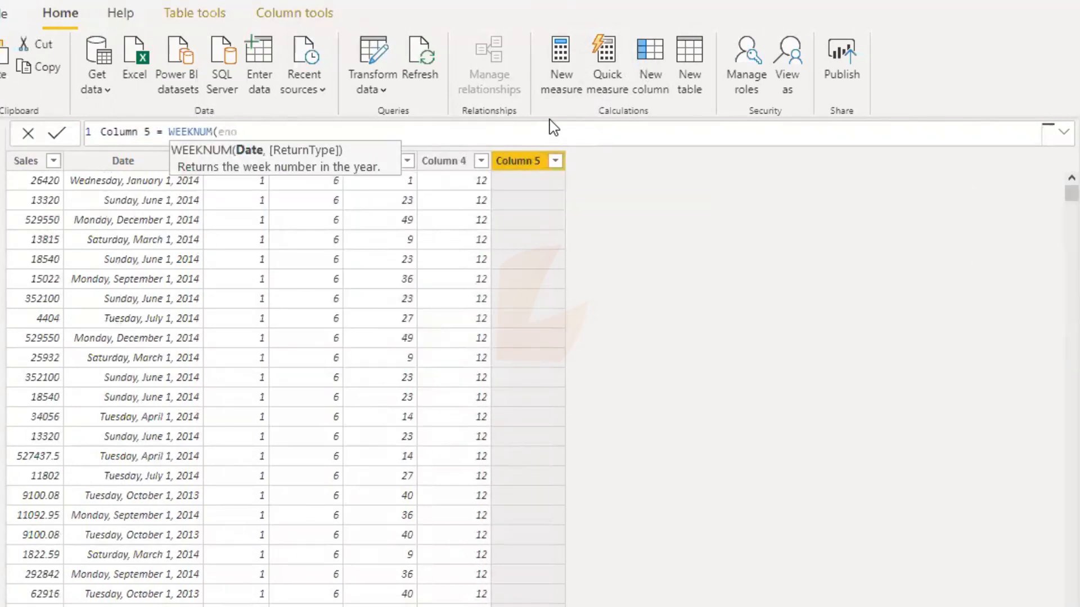
{"action": "key", "text": "BackSpace"}
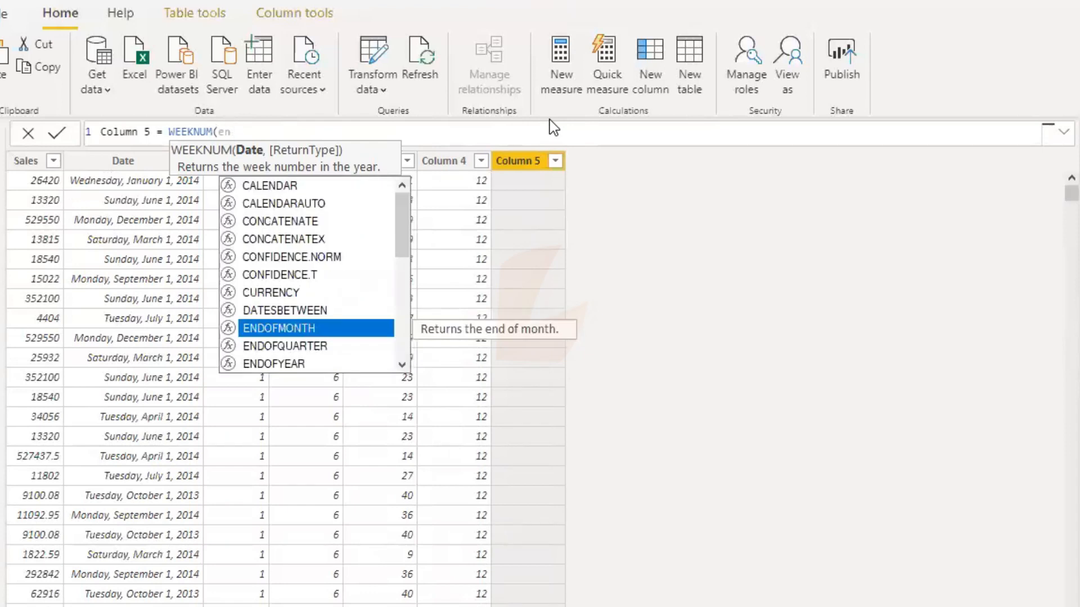
{"action": "key", "text": "Tab"}
Step: Complete Column 5's formula with financials[Date] inside ENDOFMONTH and return type 1, and apply it
{"action": "type", "text": "(fi"}
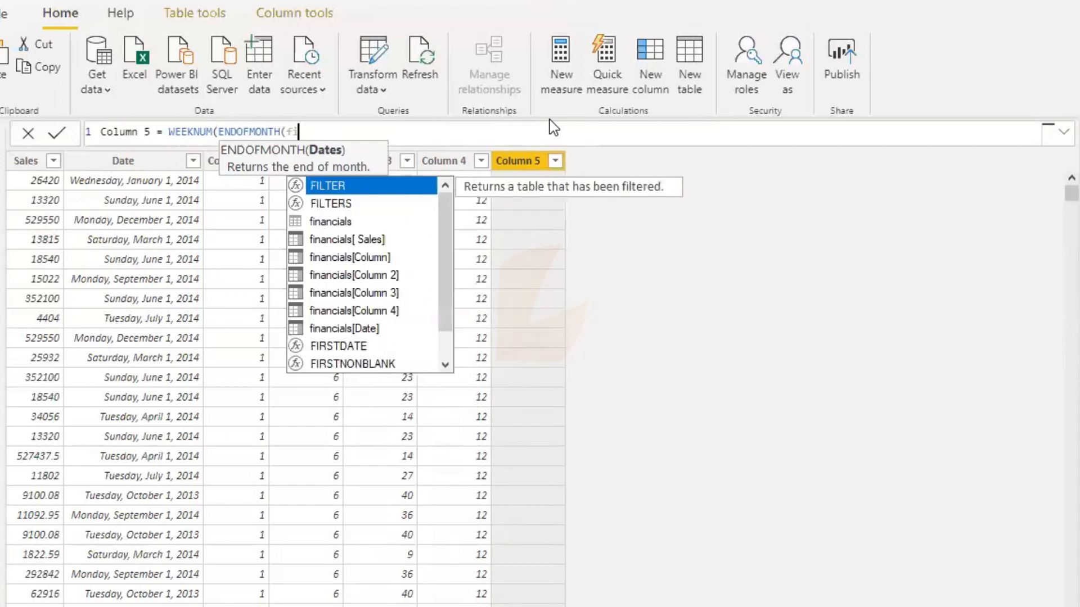
{"action": "type", "text": "n"}
{"action": "key", "text": "Down"}
{"action": "key", "text": "Down"}
{"action": "key", "text": "Down"}
{"action": "key", "text": "Down"}
{"action": "key", "text": "Down"}
{"action": "key", "text": "Down"}
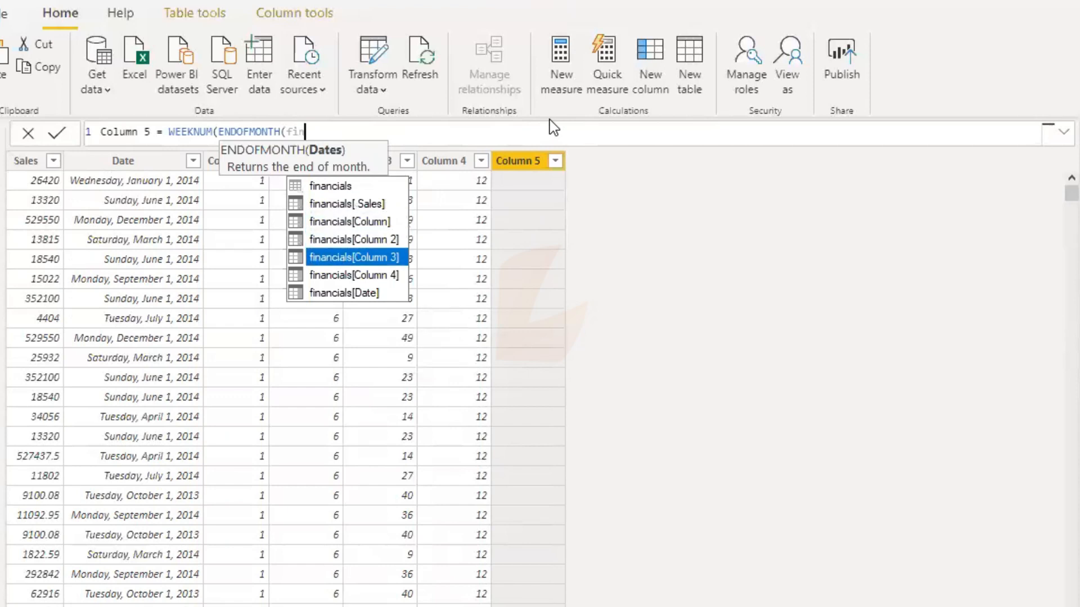
{"action": "key", "text": "Tab"}
{"action": "type", "text": ","}
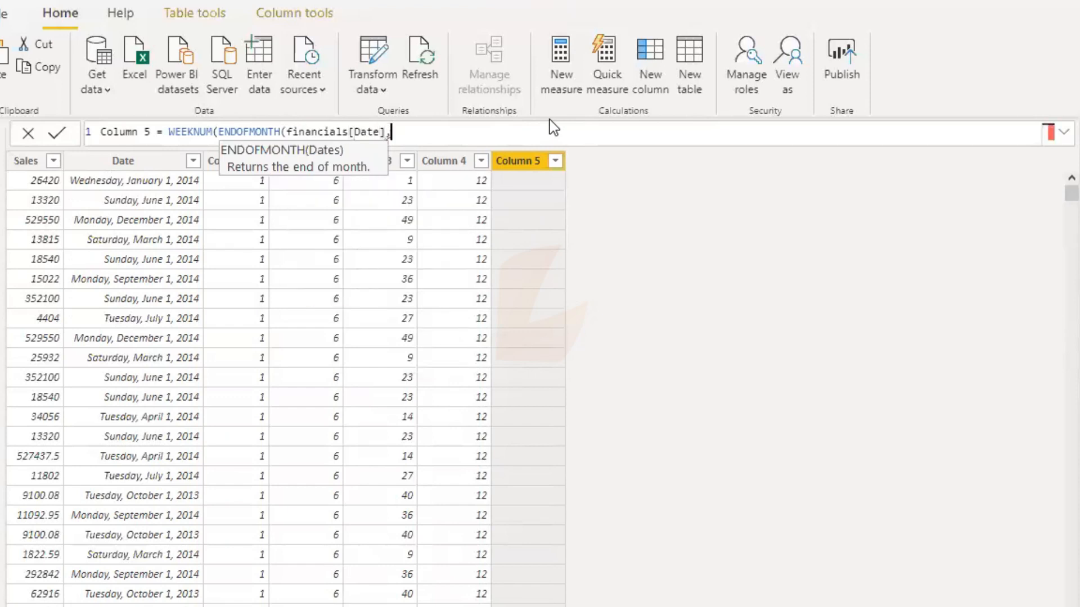
{"action": "key", "text": "BackSpace"}
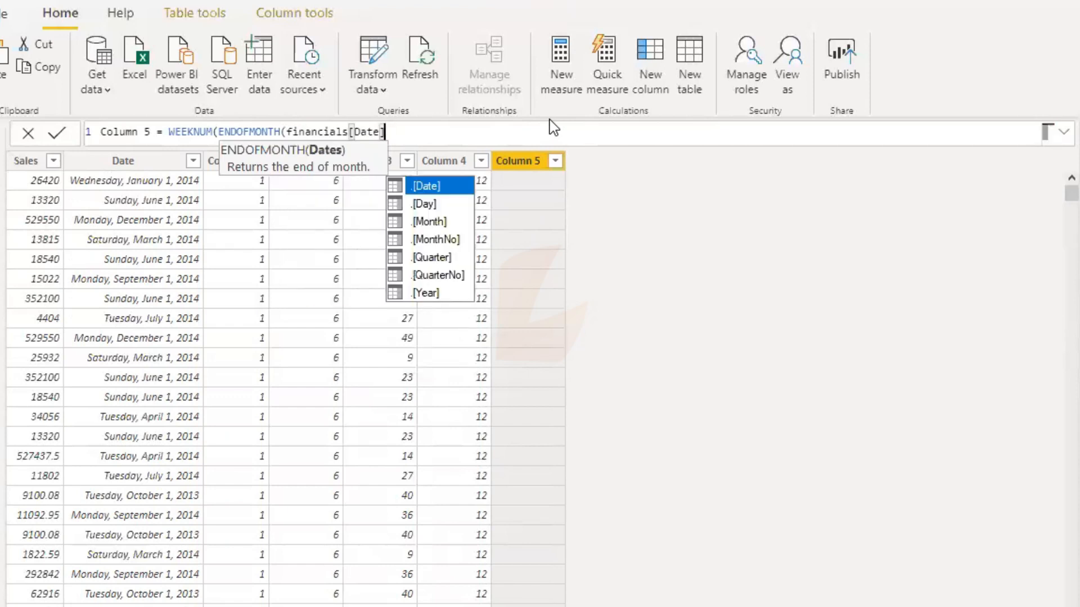
{"action": "type", "text": "),"}
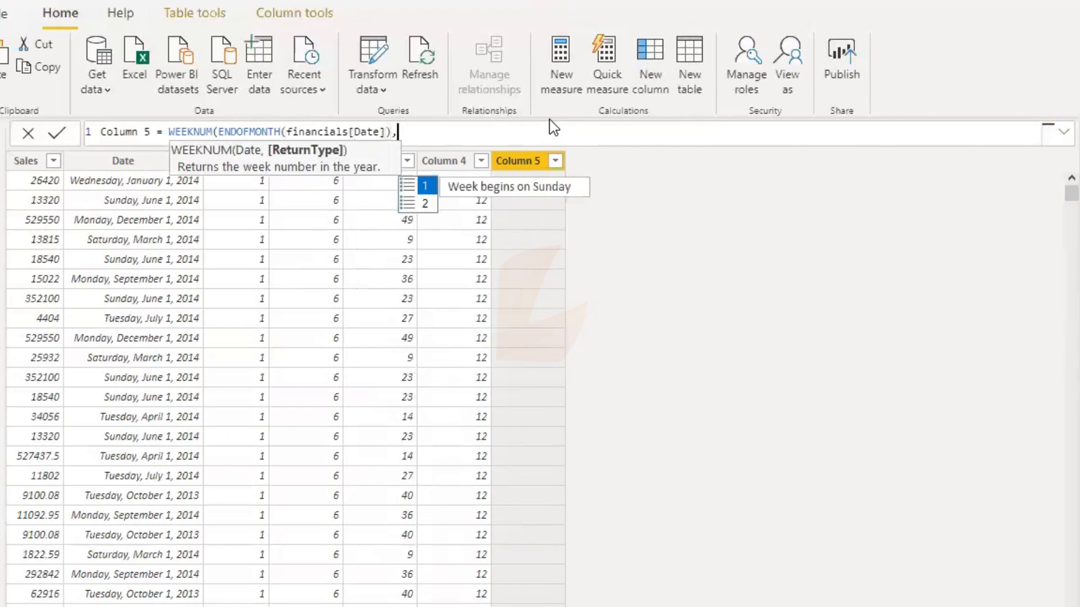
{"action": "type", "text": "1)"}
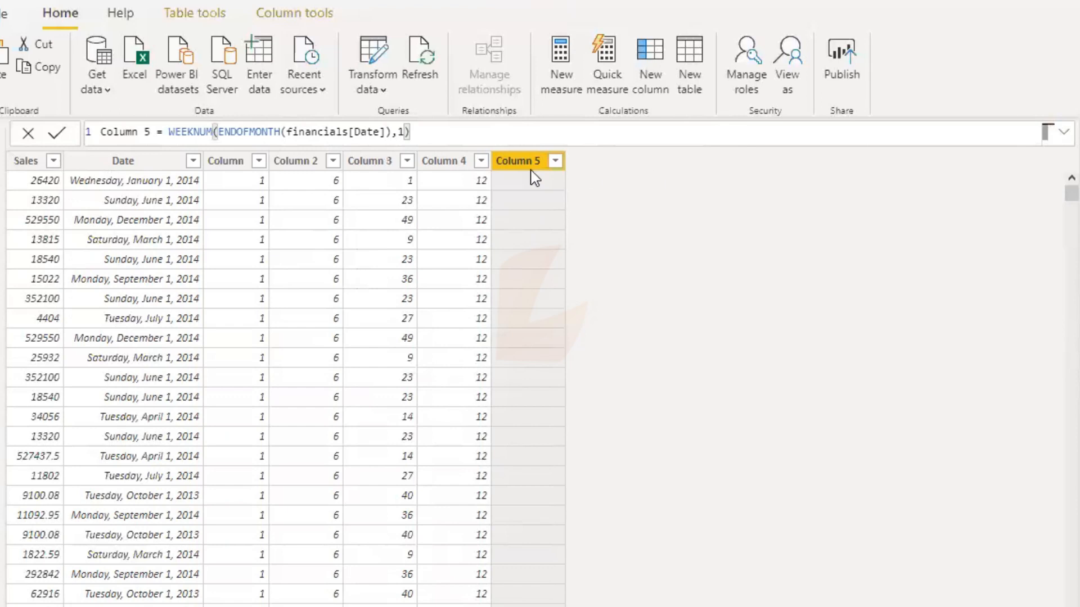
{"action": "key", "text": "Return"}
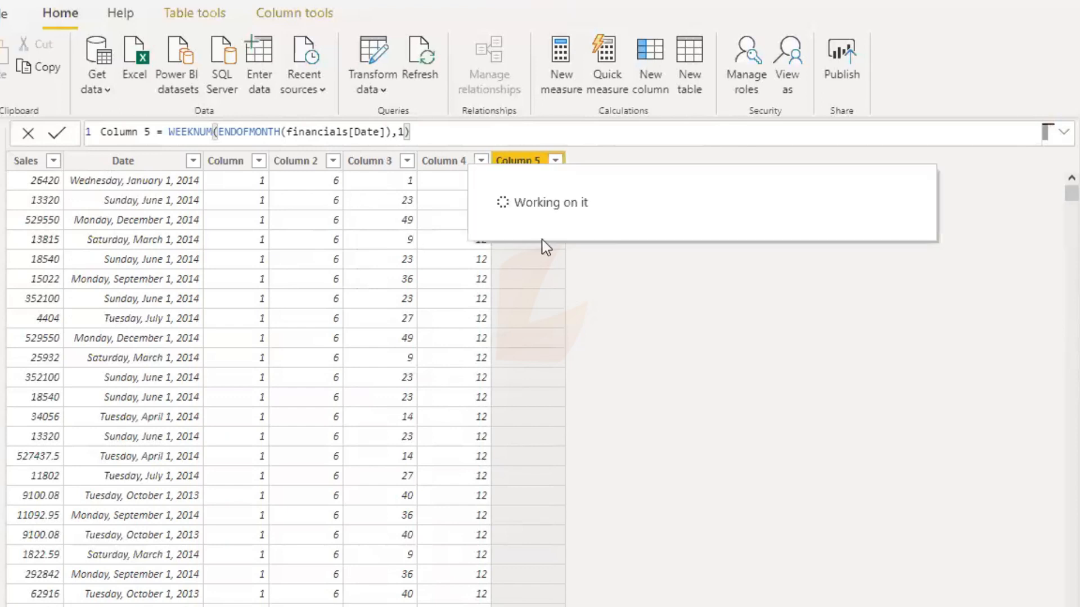
Step: Examine Column 5's week numbers down the table and review the formulas of Column 2 and Column 3
{"action": "scroll", "coordinate": [650, 241], "scroll_direction": "down", "scroll_amount": 10}
{"action": "scroll", "coordinate": [650, 241], "scroll_direction": "down", "scroll_amount": 20}
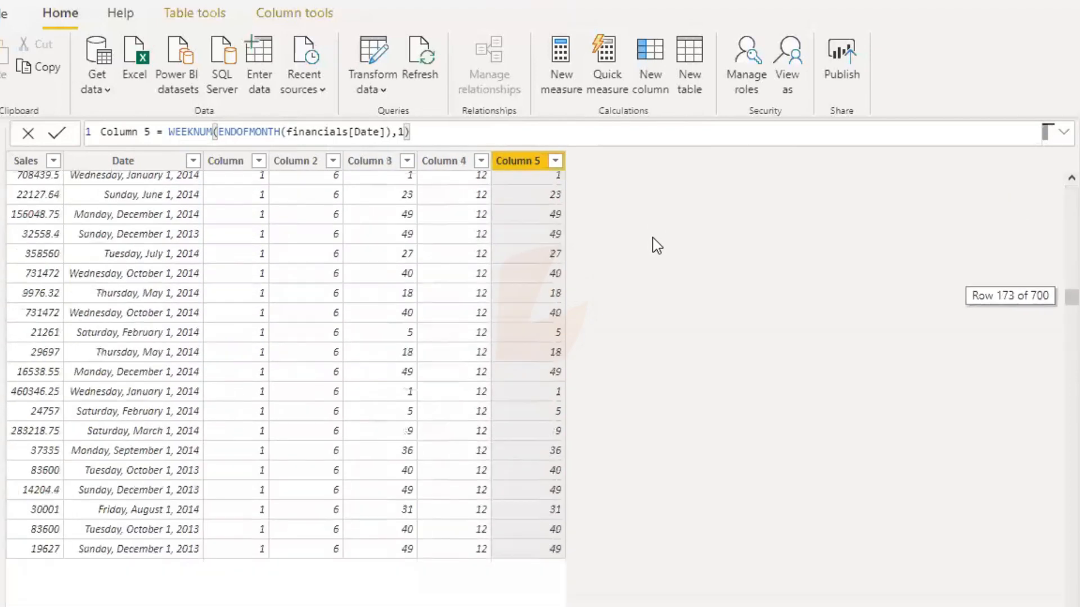
{"action": "scroll", "coordinate": [652, 235], "scroll_direction": "up", "scroll_amount": 15}
{"action": "scroll", "coordinate": [653, 235], "scroll_direction": "up", "scroll_amount": 20}
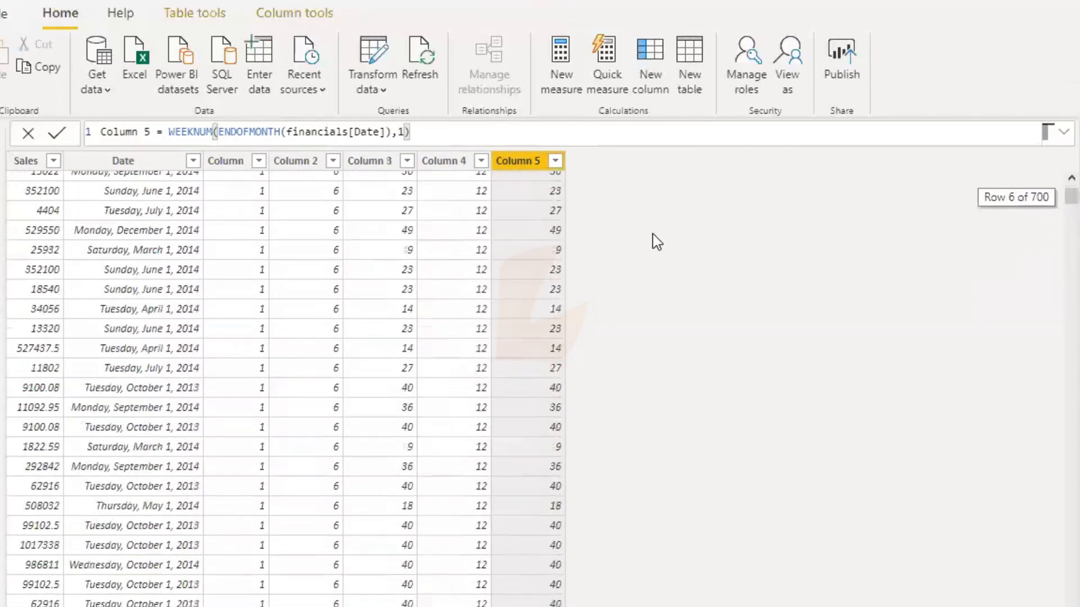
{"action": "left_click", "coordinate": [217, 179]}
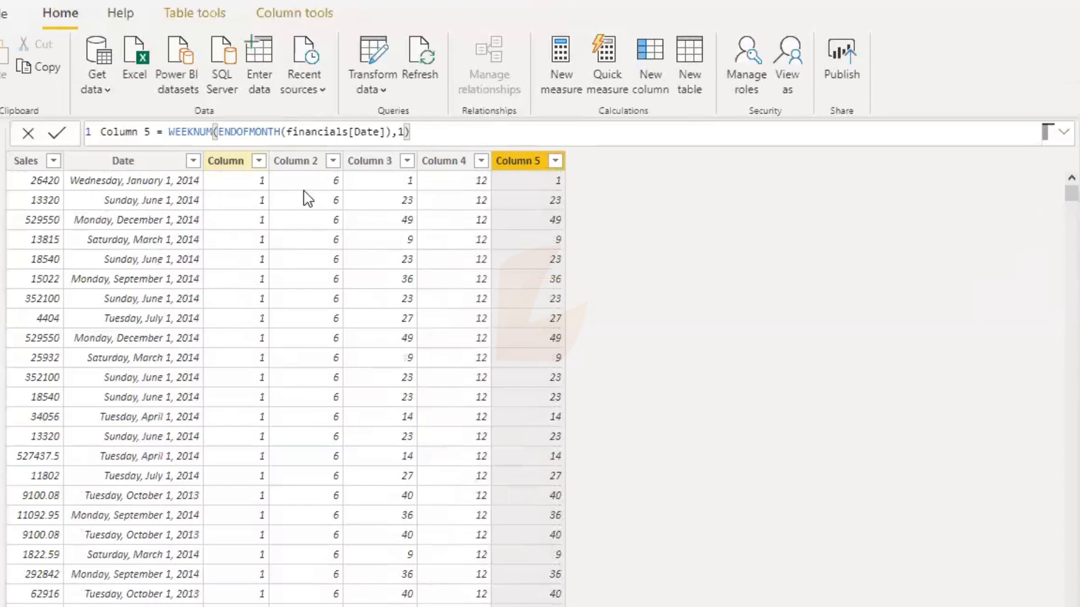
{"action": "left_click", "coordinate": [296, 163]}
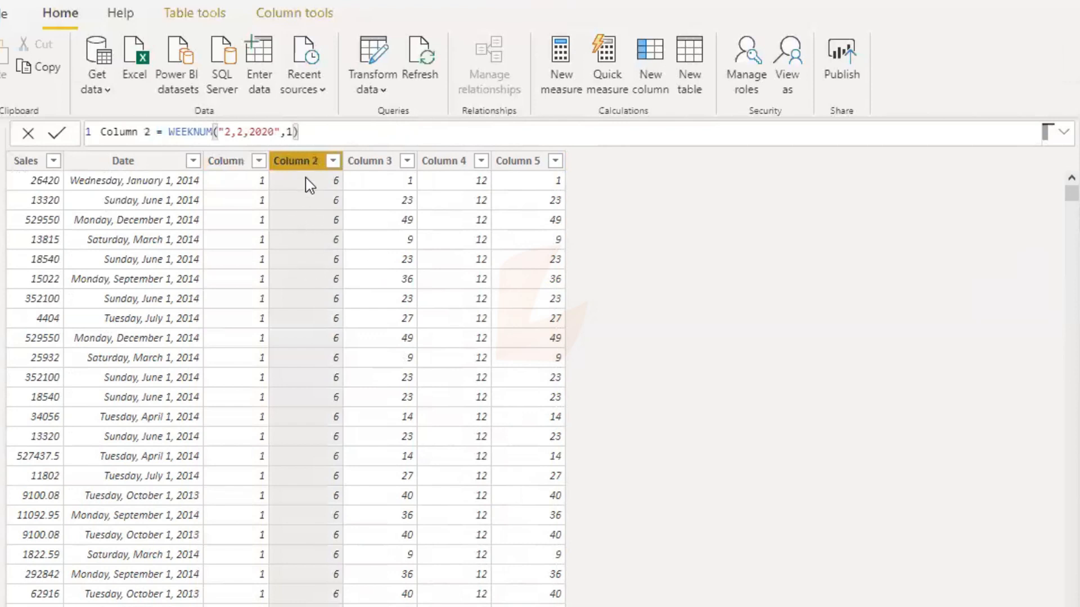
{"action": "left_click", "coordinate": [362, 164]}
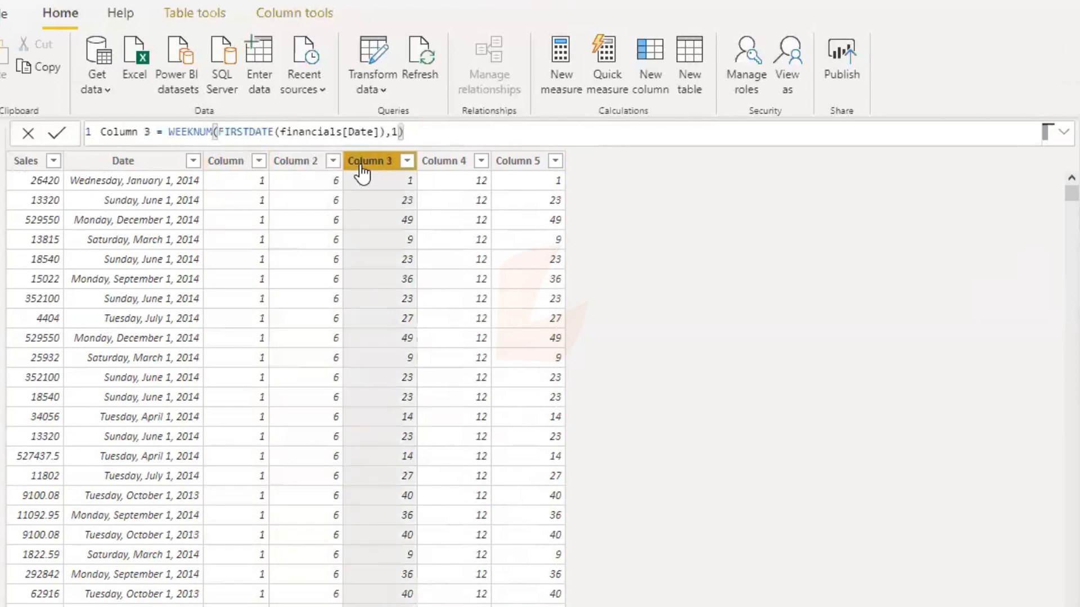
Step: Clear the fixed date argument from Column 2's WEEKNUM formula, keeping return type 1
{"action": "left_click", "coordinate": [279, 165]}
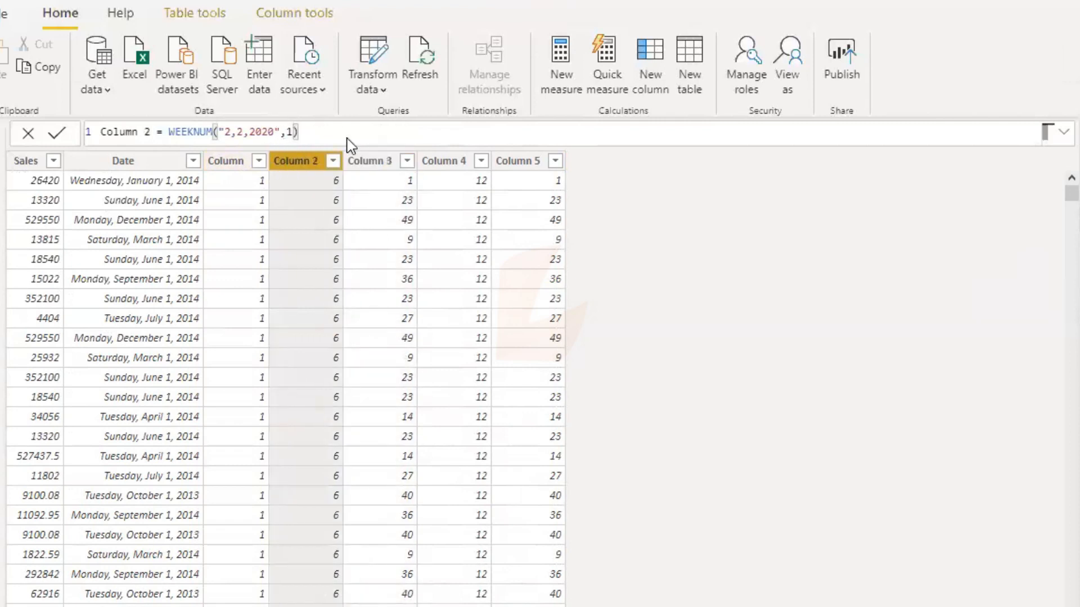
{"action": "key", "text": "BackSpace"}
{"action": "key", "text": "BackSpace"}
{"action": "key", "text": "BackSpace"}
{"action": "key", "text": "BackSpace"}
{"action": "key", "text": "BackSpace"}
{"action": "key", "text": "BackSpace"}
{"action": "key", "text": "BackSpace"}
{"action": "key", "text": "BackSpace"}
{"action": "key", "text": "BackSpace"}
{"action": "key", "text": "BackSpace"}
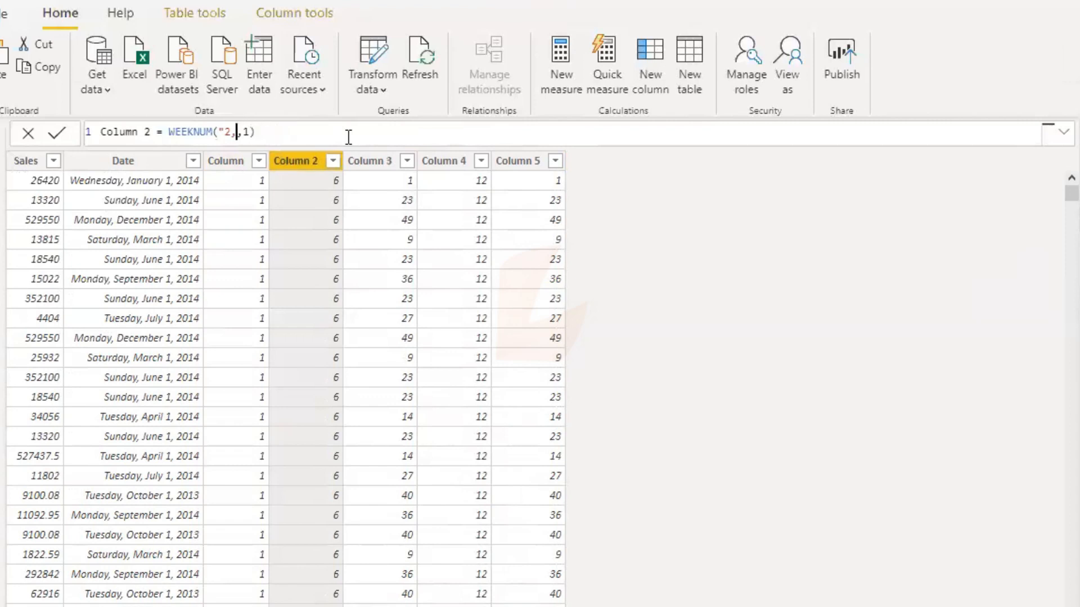
Step: Enter financials[Date] as the date argument of Column 2's WEEKNUM formula and apply it
{"action": "type", "text": "fi"}
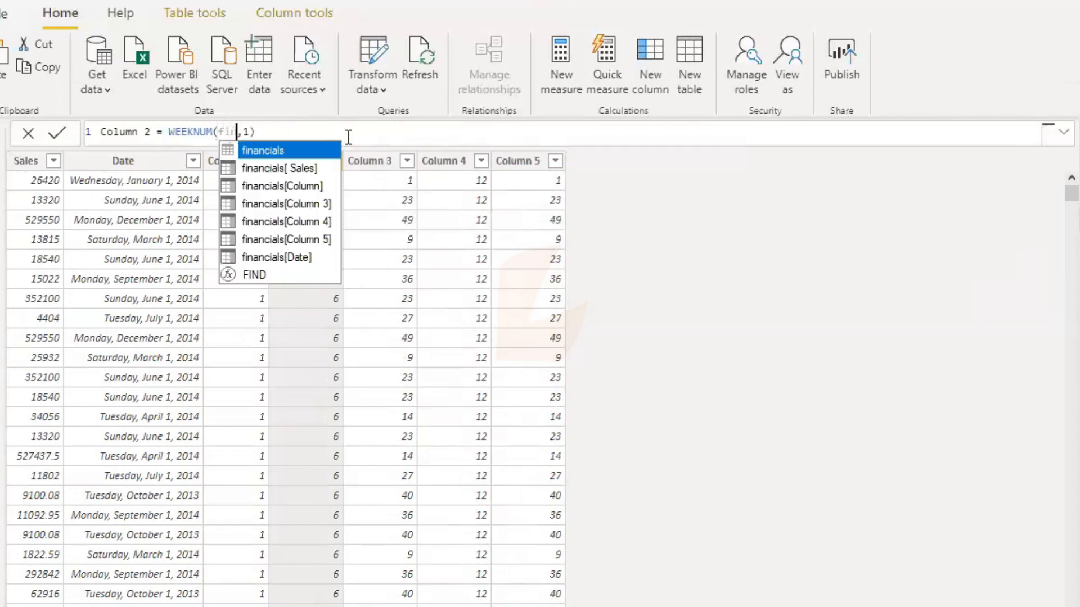
{"action": "type", "text": "n"}
{"action": "key", "text": "Down"}
{"action": "key", "text": "Down"}
{"action": "key", "text": "Down"}
{"action": "key", "text": "Down"}
{"action": "key", "text": "Down"}
{"action": "key", "text": "Down"}
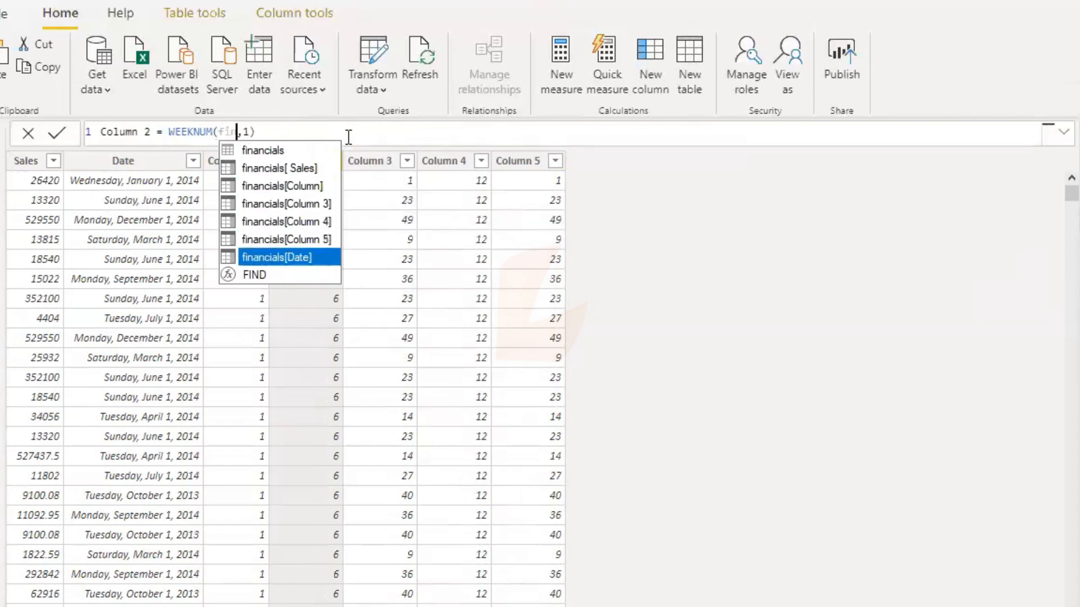
{"action": "key", "text": "Tab"}
{"action": "left_click", "coordinate": [650, 240]}
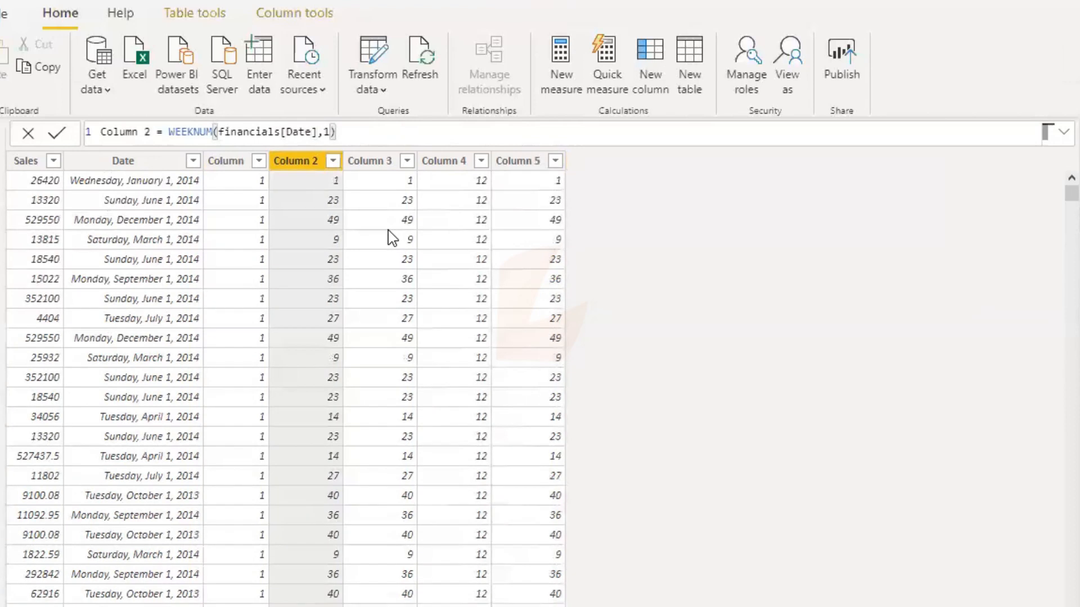
Step: Compare the WEEKNUM formulas and week numbers of Column 3, Column 4 and Column 5, including the ENDOFMONTH argument
{"action": "left_click", "coordinate": [369, 162]}
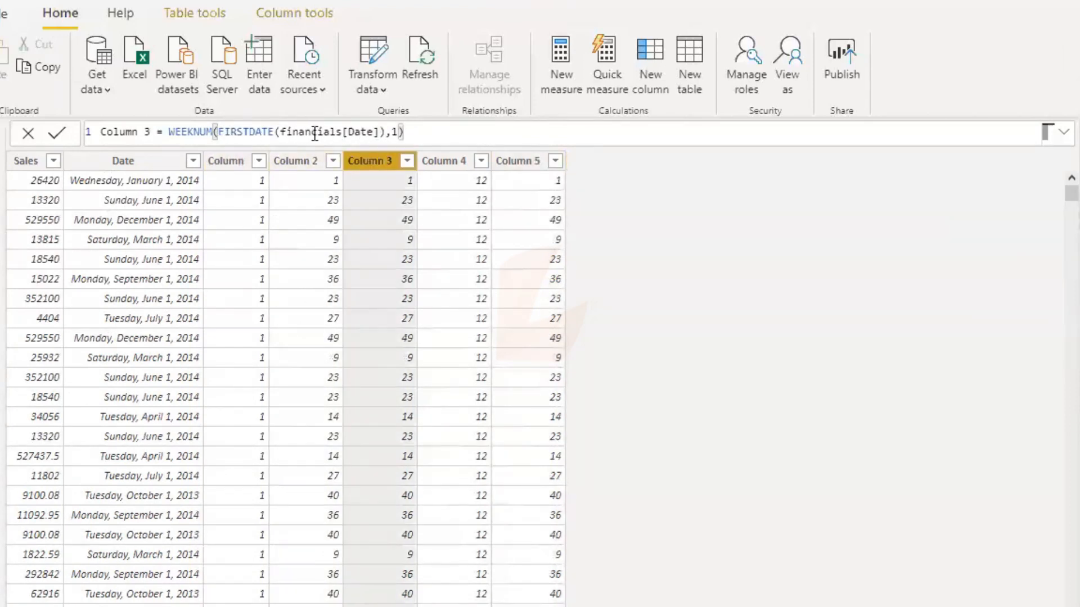
{"action": "left_click", "coordinate": [457, 164]}
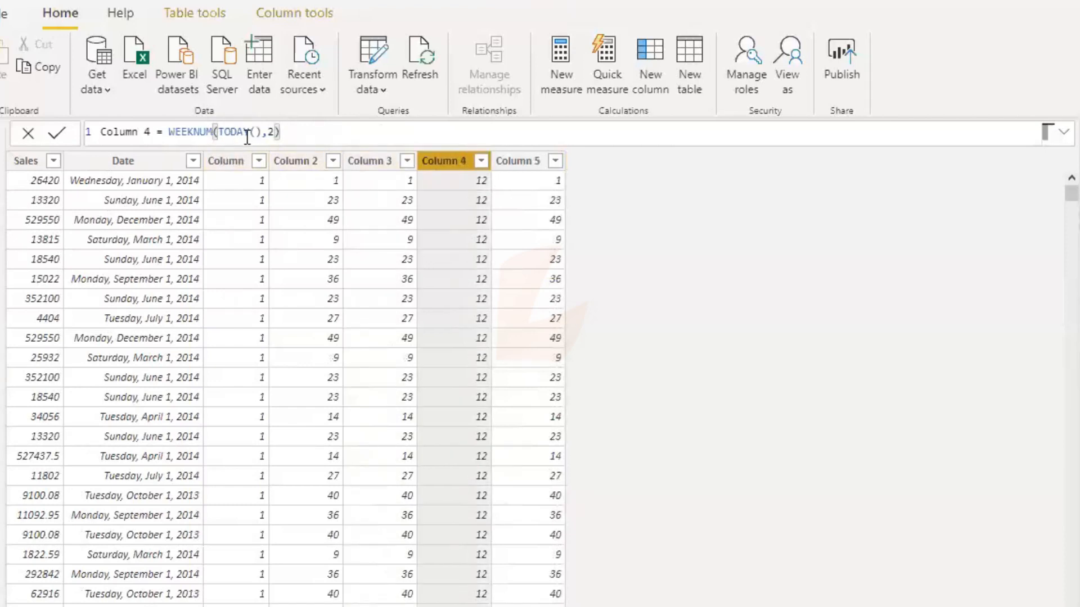
{"action": "left_click", "coordinate": [527, 163]}
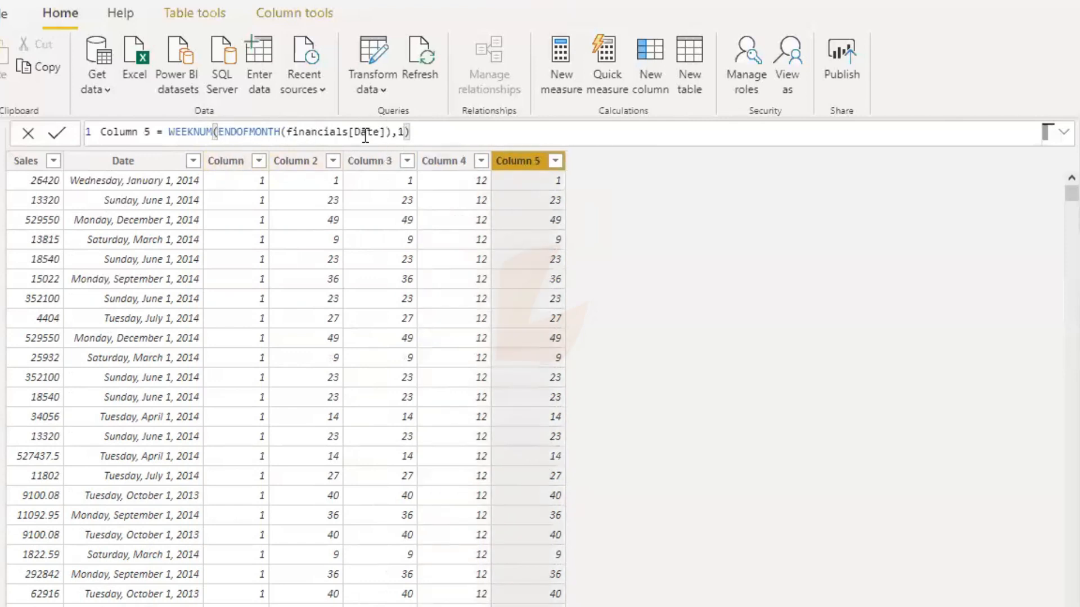
{"action": "scroll", "coordinate": [585, 232], "scroll_direction": "down", "scroll_amount": 6}
{"action": "scroll", "coordinate": [585, 232], "scroll_direction": "up", "scroll_amount": 6}
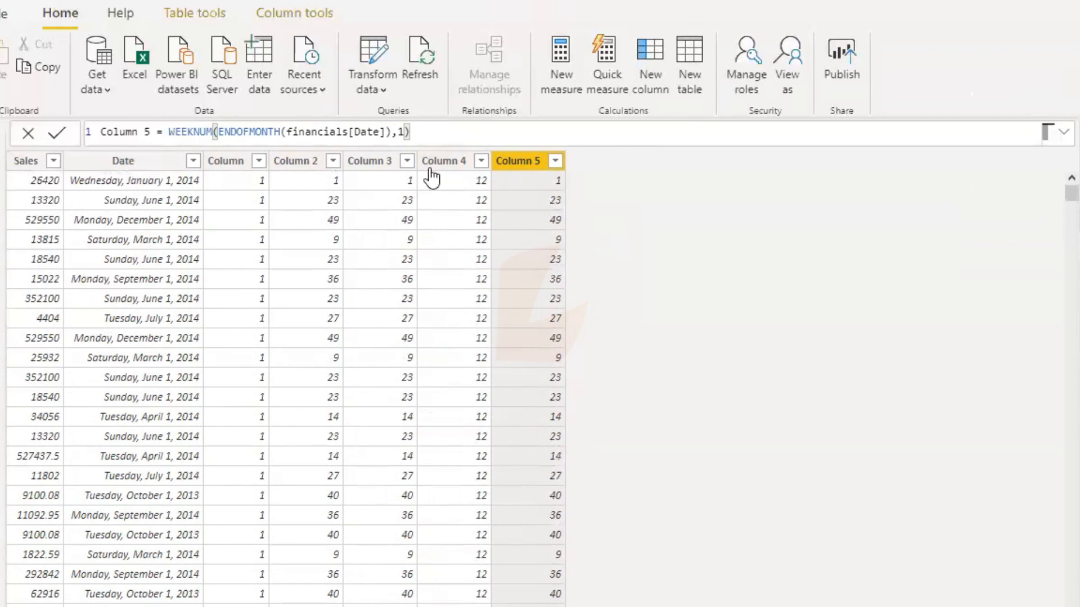
{"action": "left_click_drag", "start_coordinate": [218, 134], "coordinate": [269, 134]}
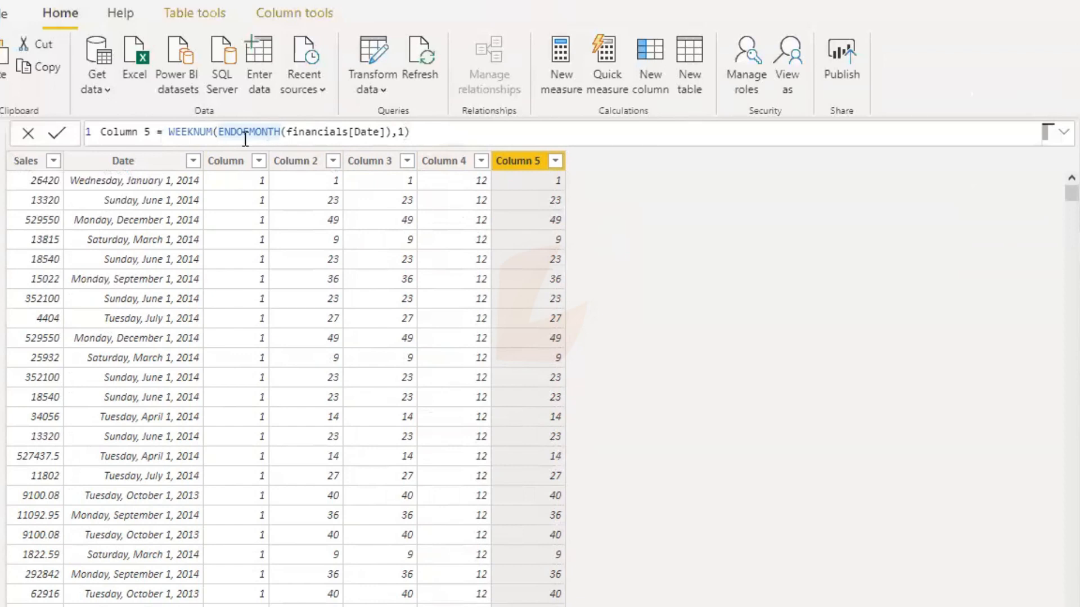
{"action": "left_click", "coordinate": [189, 138]}
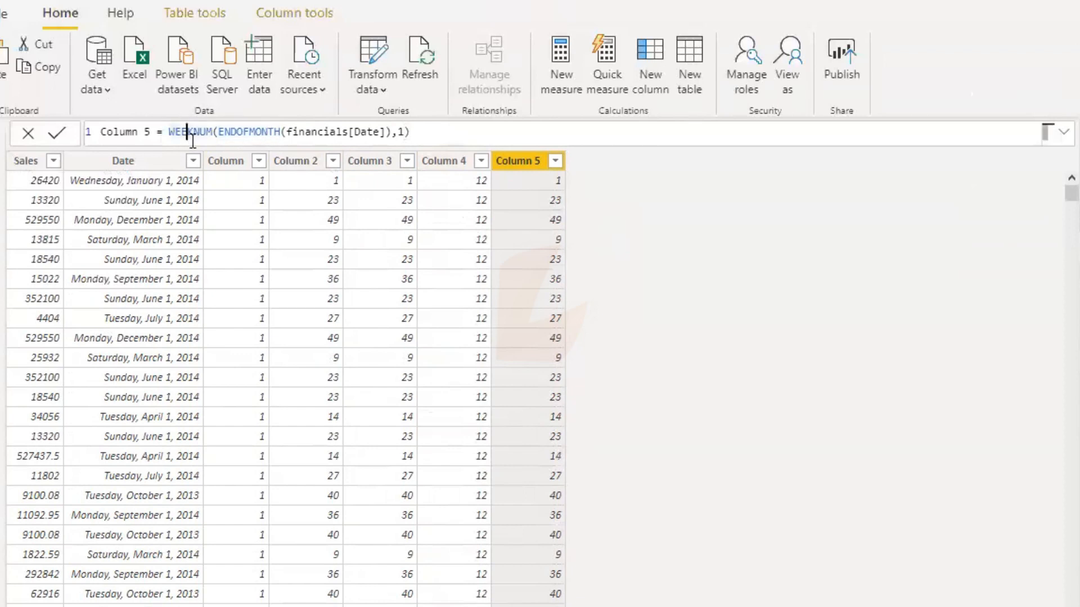